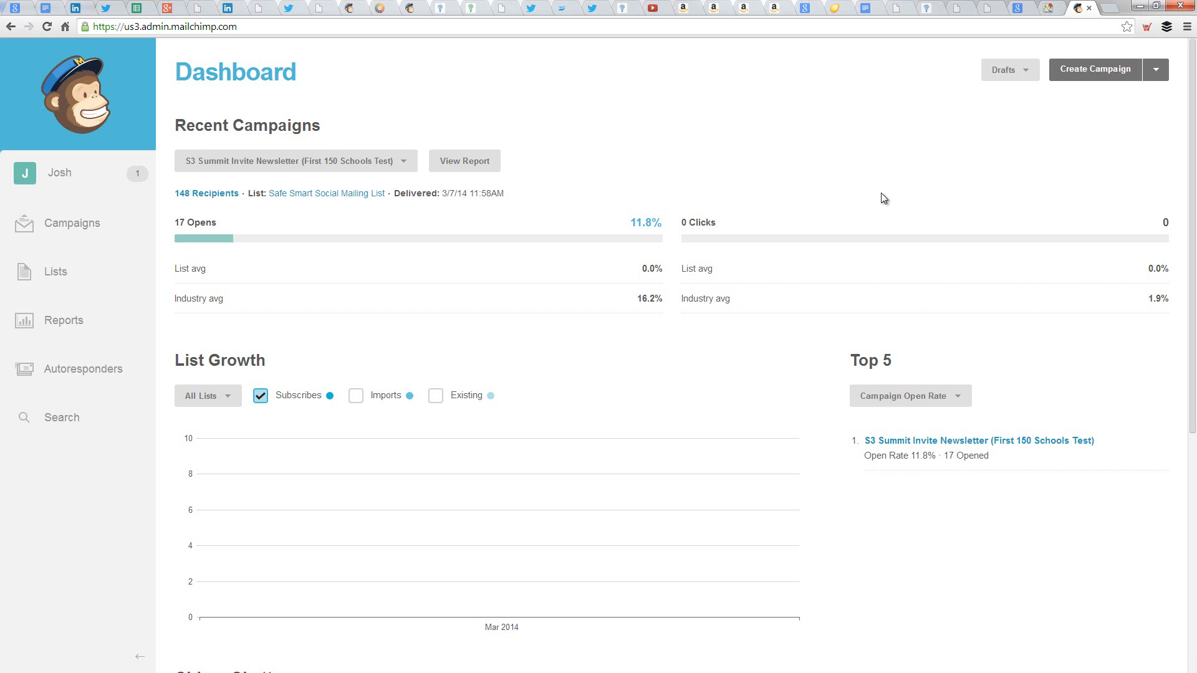
Open safesmartsocial.com in a new tab and review the April 25th Safe Smart Social Summit page's event details, agenda and panelists.
click(1110, 9)
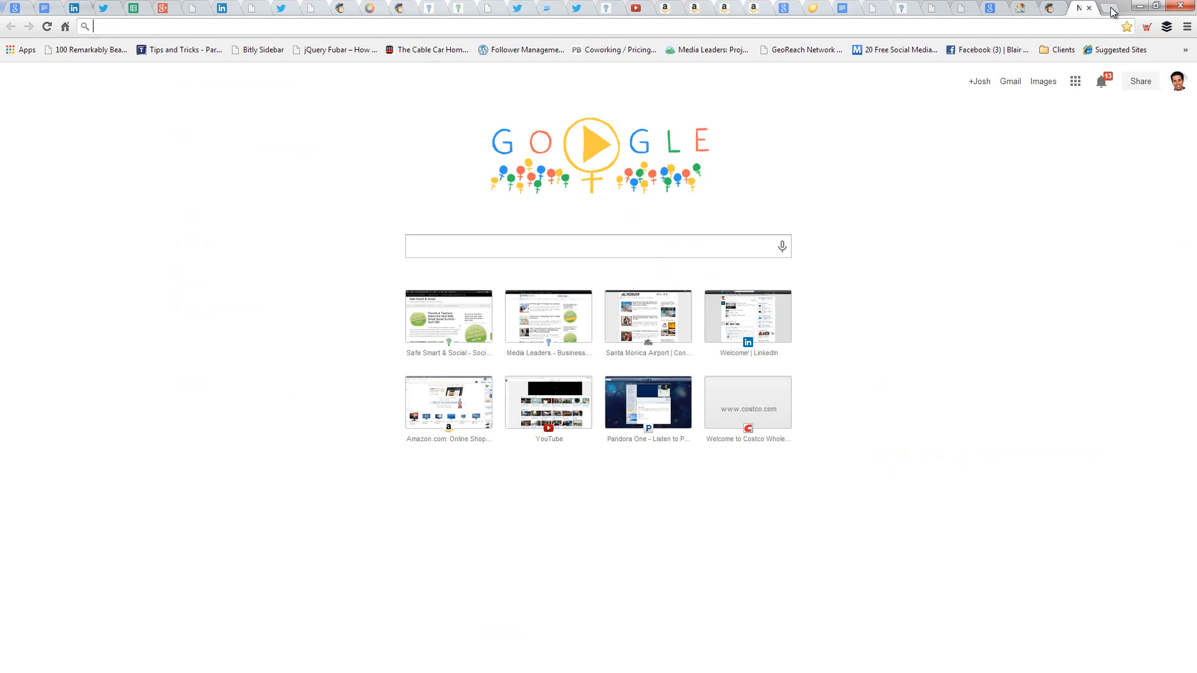
text(sa)
key(Return)
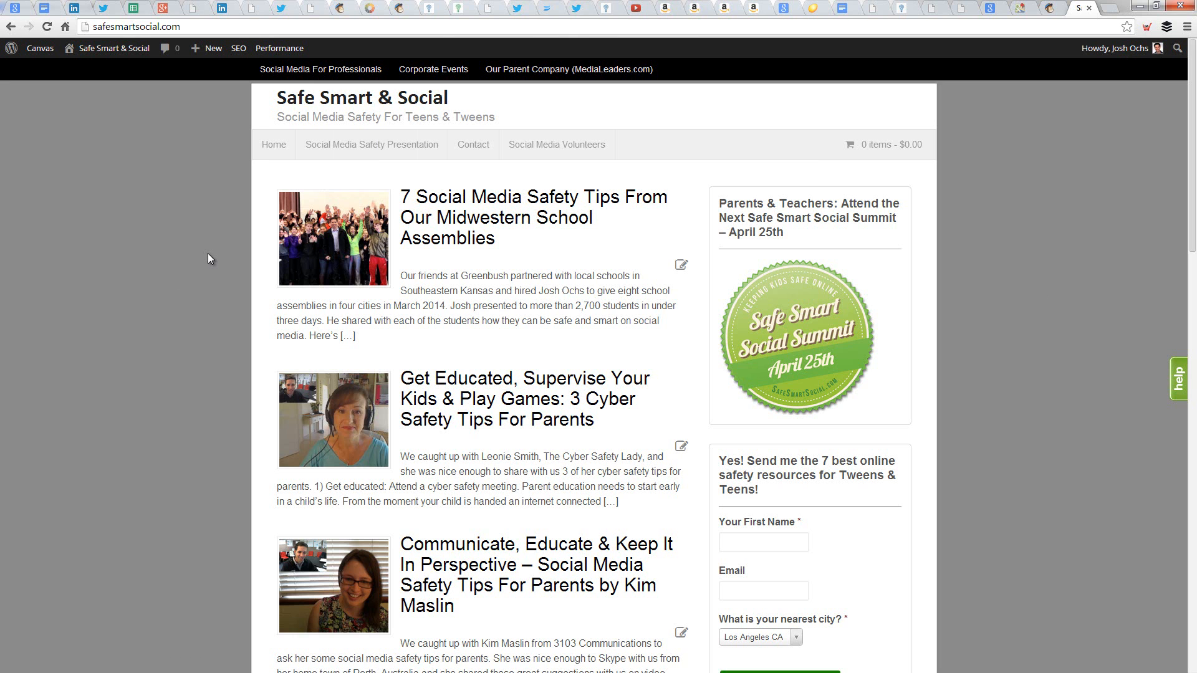
click(467, 221)
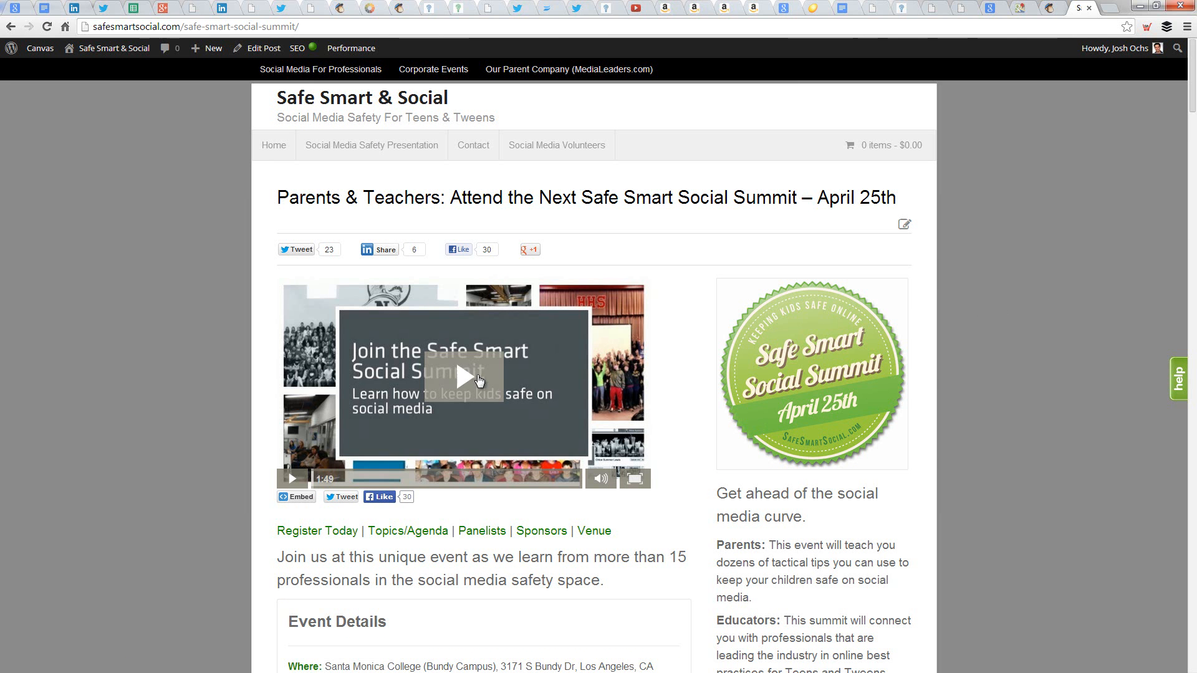
scroll(1024, 318, down, 12)
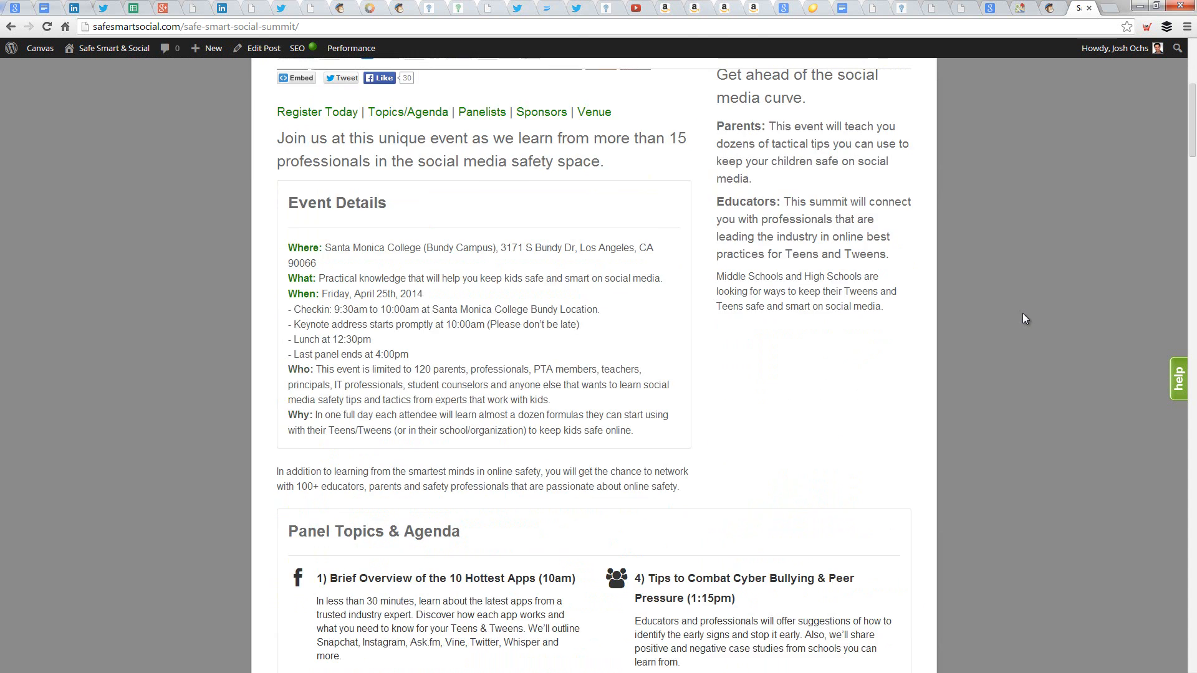
scroll(1022, 319, down, 1)
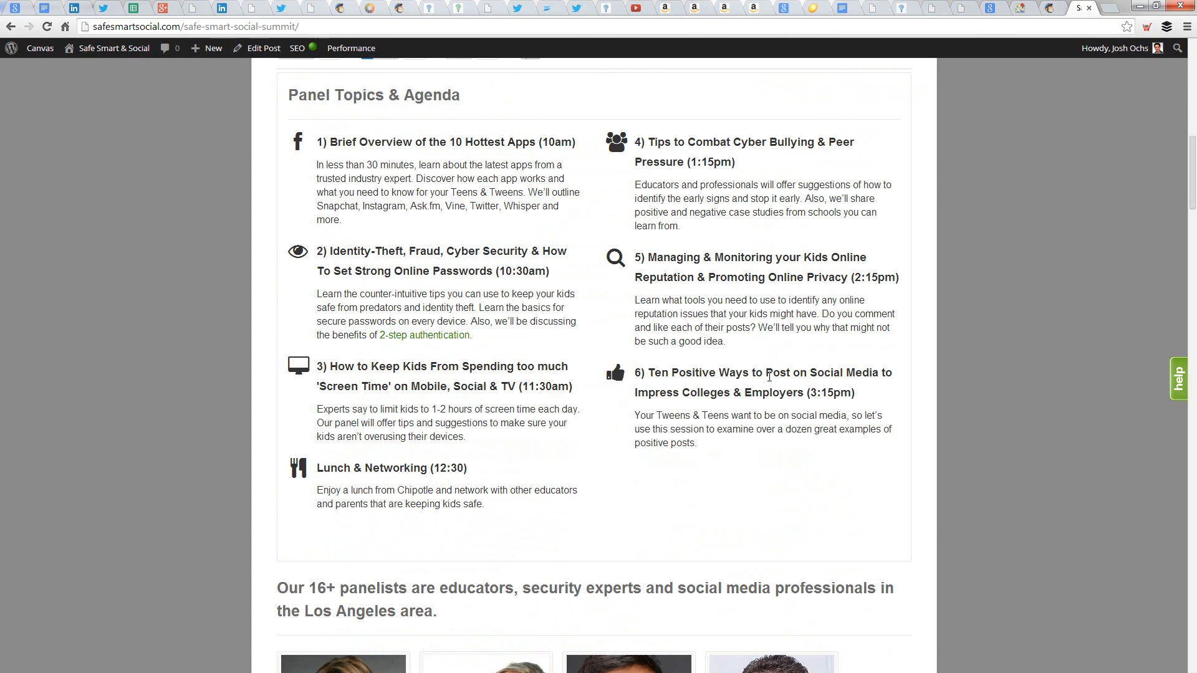
scroll(583, 316, down, 8)
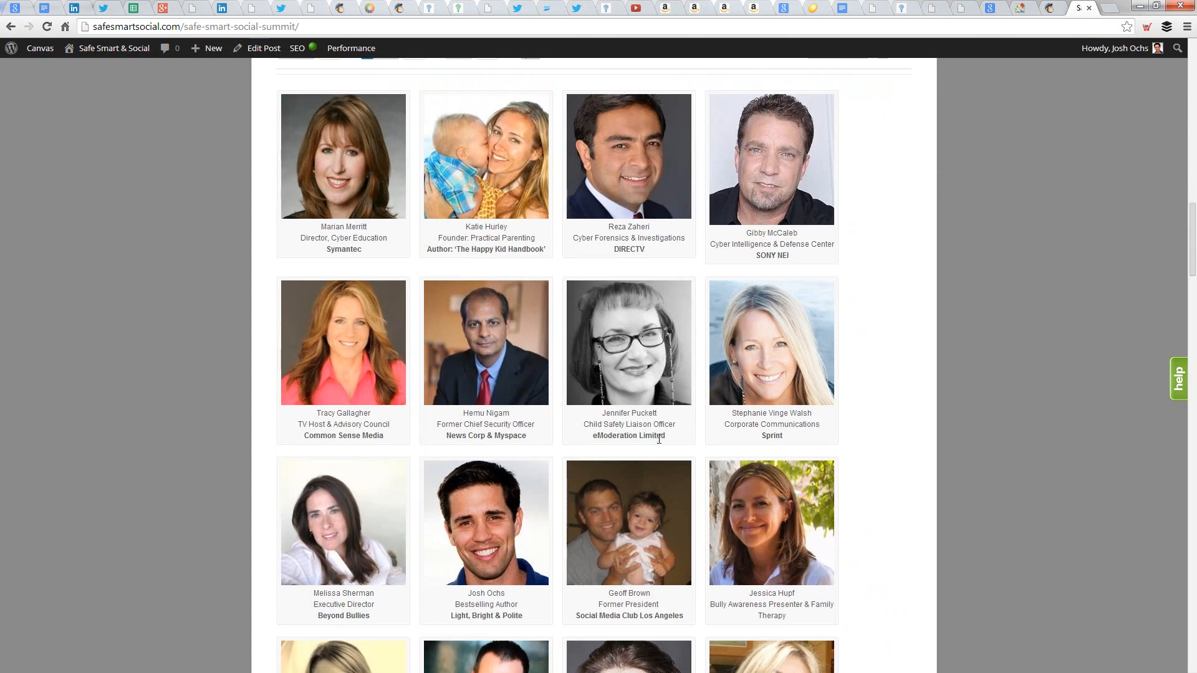
scroll(654, 432, down, 7)
scroll(655, 433, up, 20)
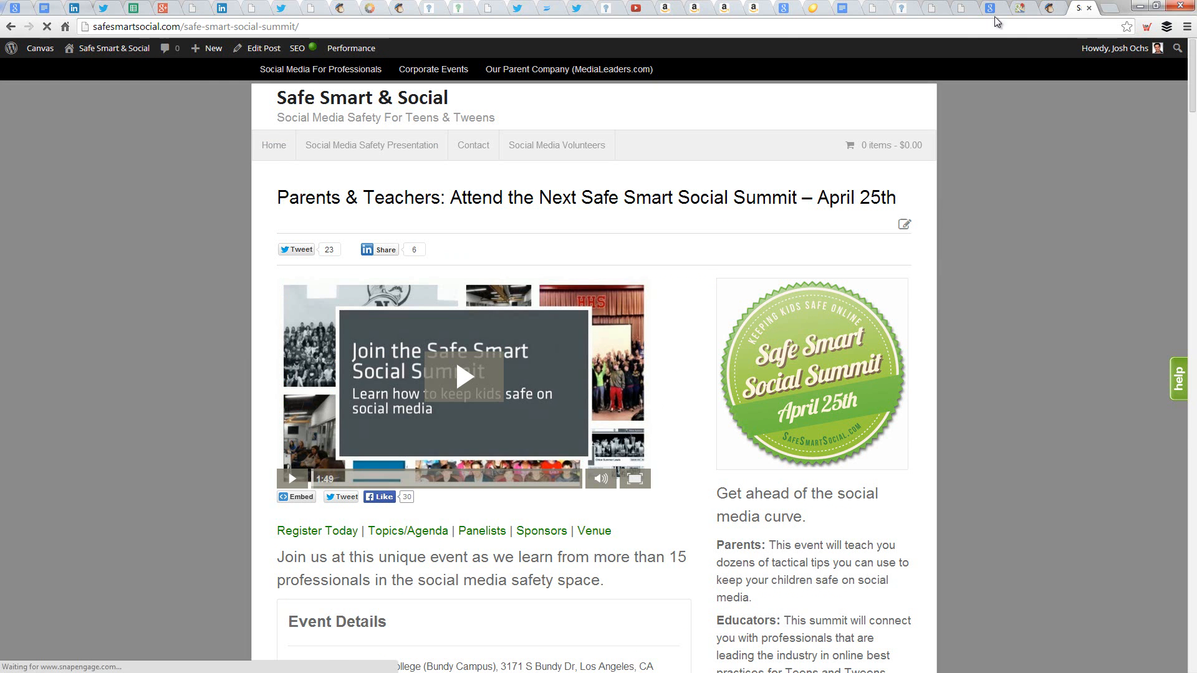
Switch back to MailChimp and view the Copy/Paste from Excel import form for the Safe Smart Social Mailing List.
click(1050, 8)
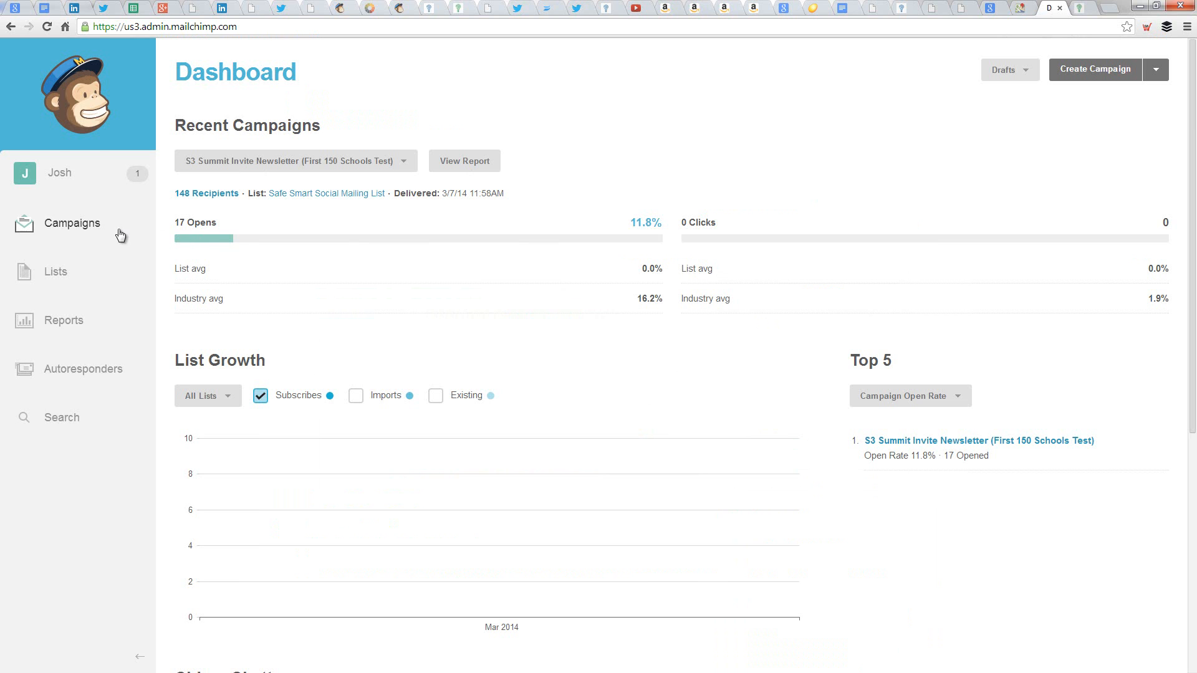
click(55, 275)
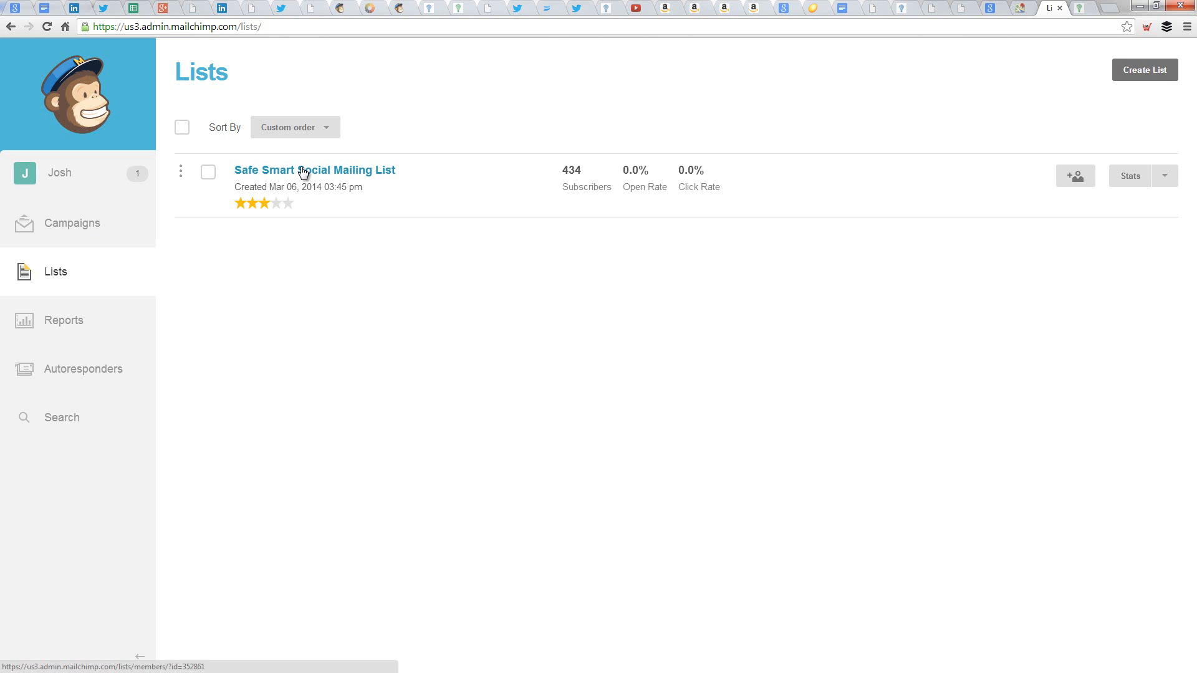
click(1165, 176)
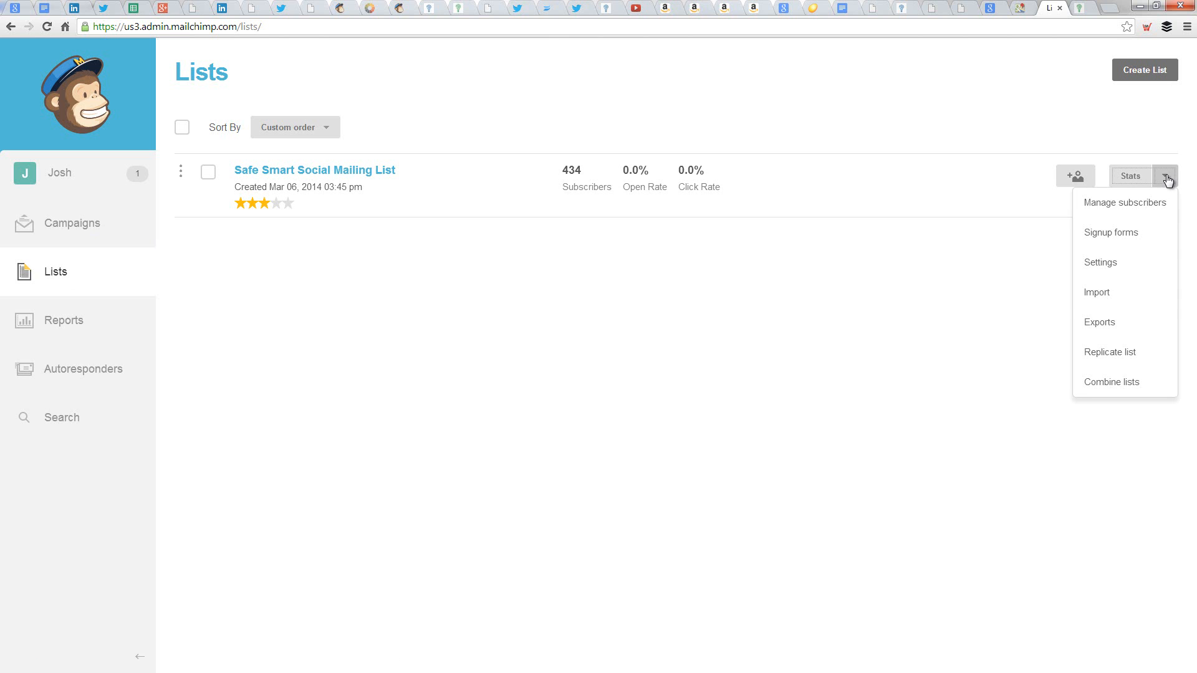
click(1109, 300)
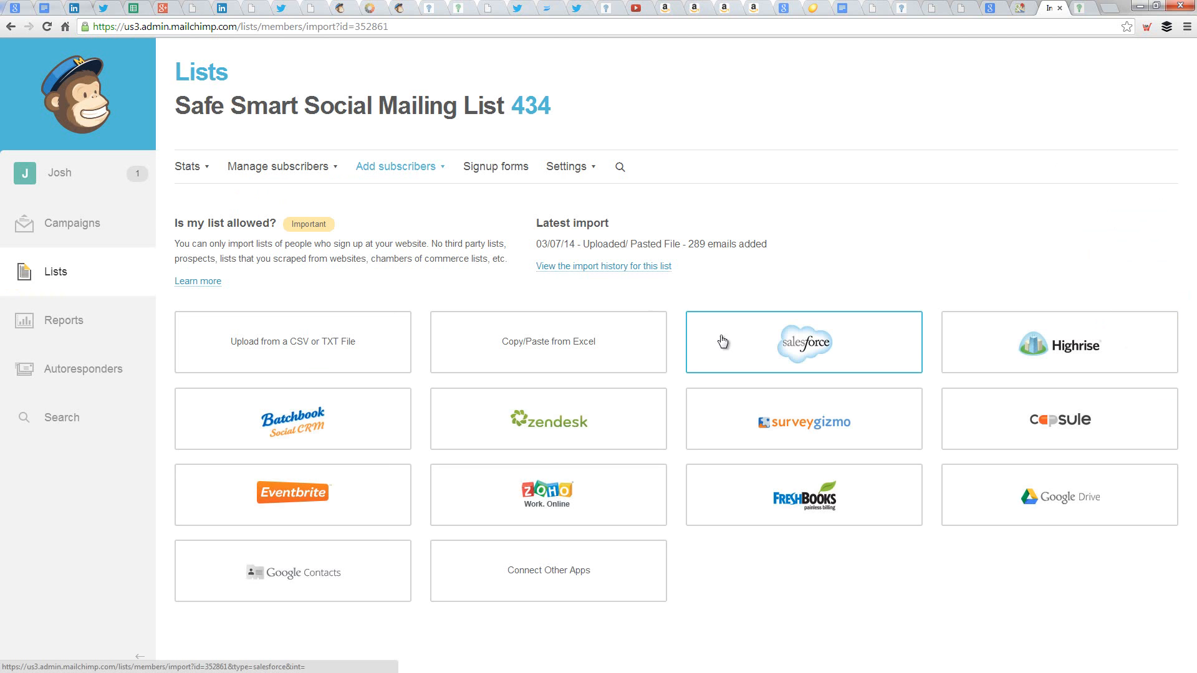
click(566, 342)
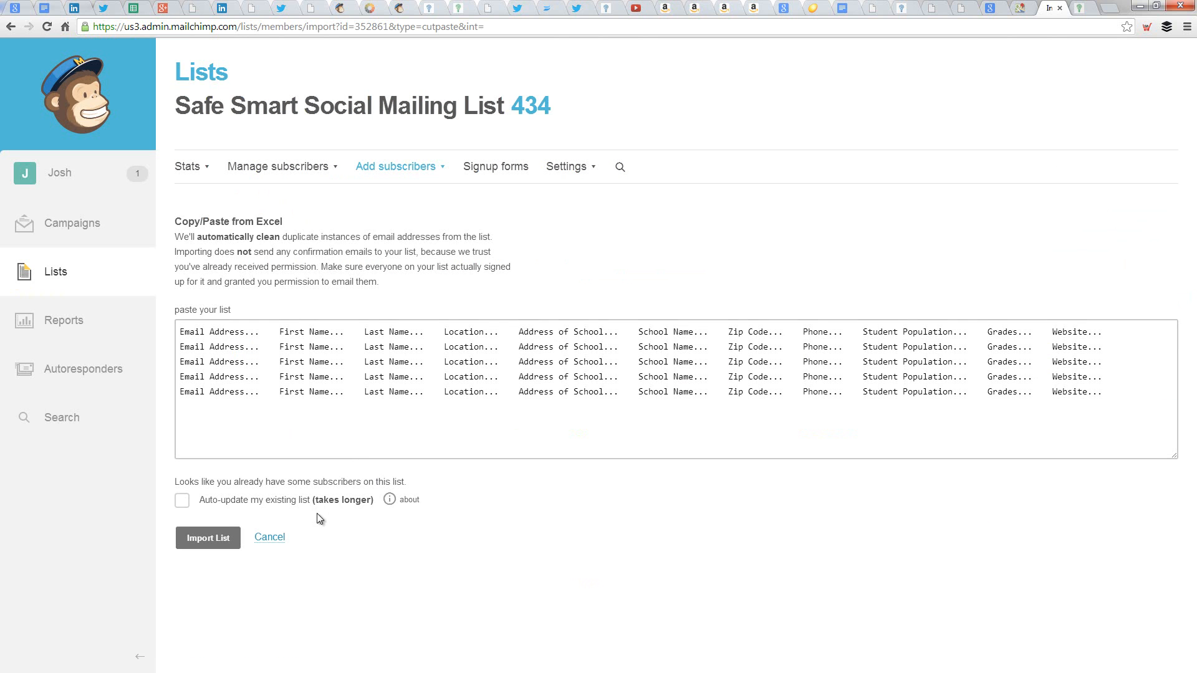
click(62, 273)
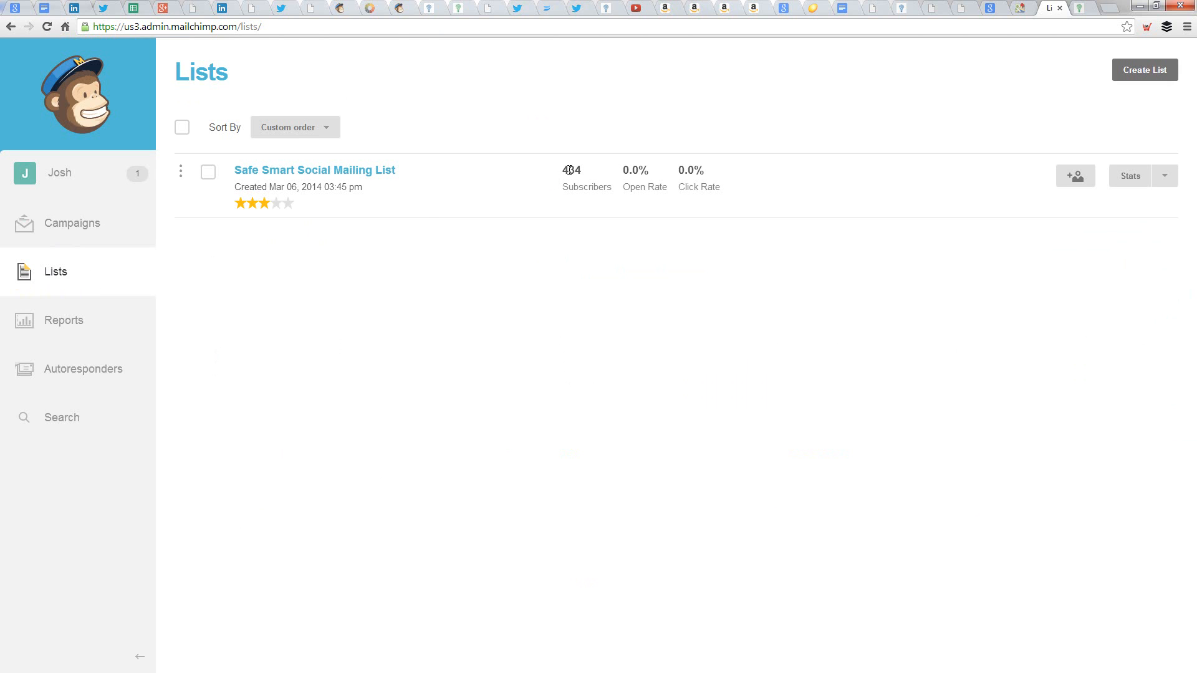
Create a Regular ol' Campaign sent to the entire Safe Smart Social Mailing List and continue to its setup.
click(53, 232)
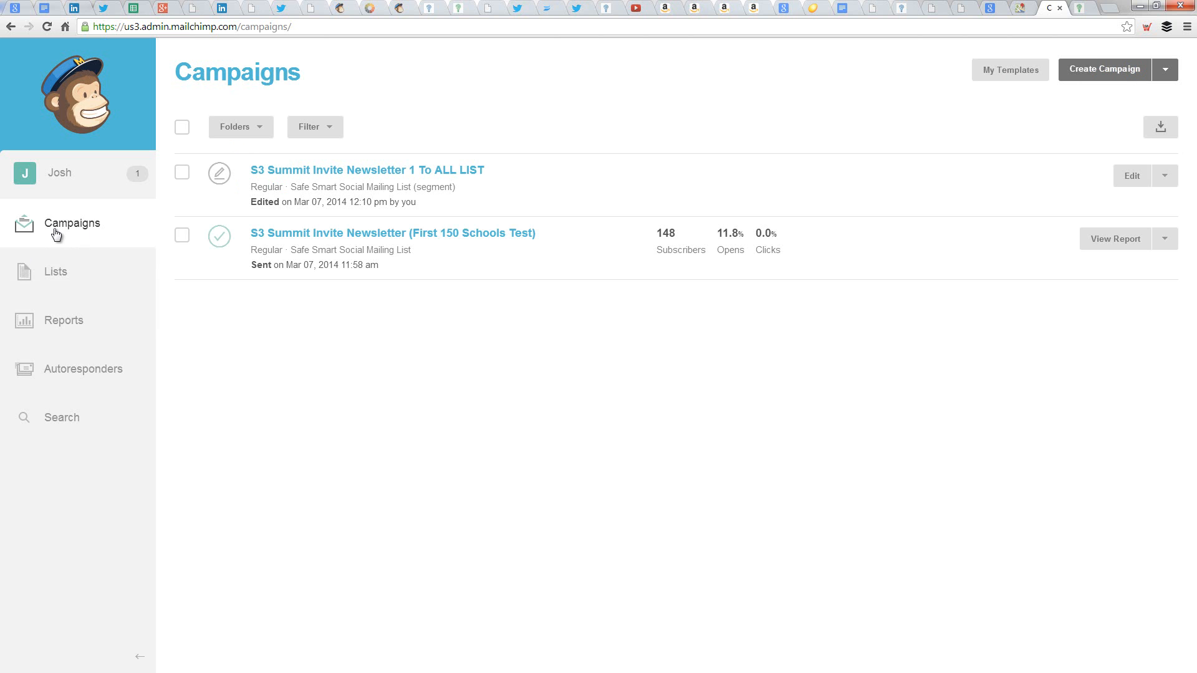
click(1107, 72)
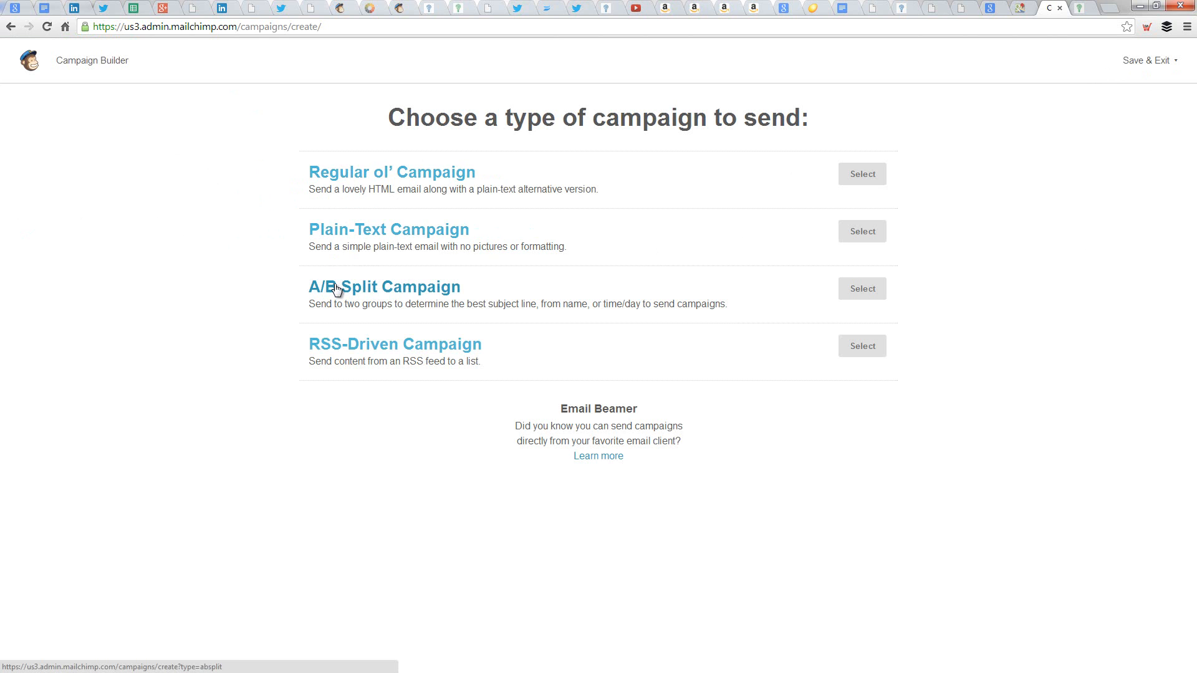
click(340, 179)
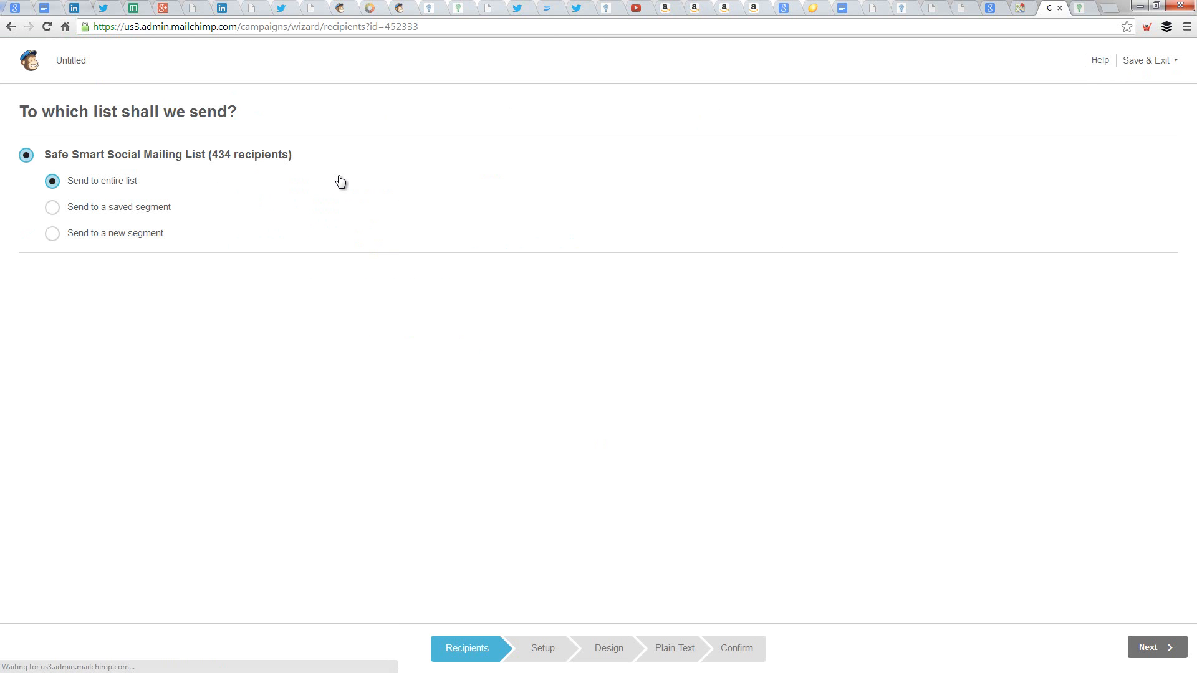
click(543, 654)
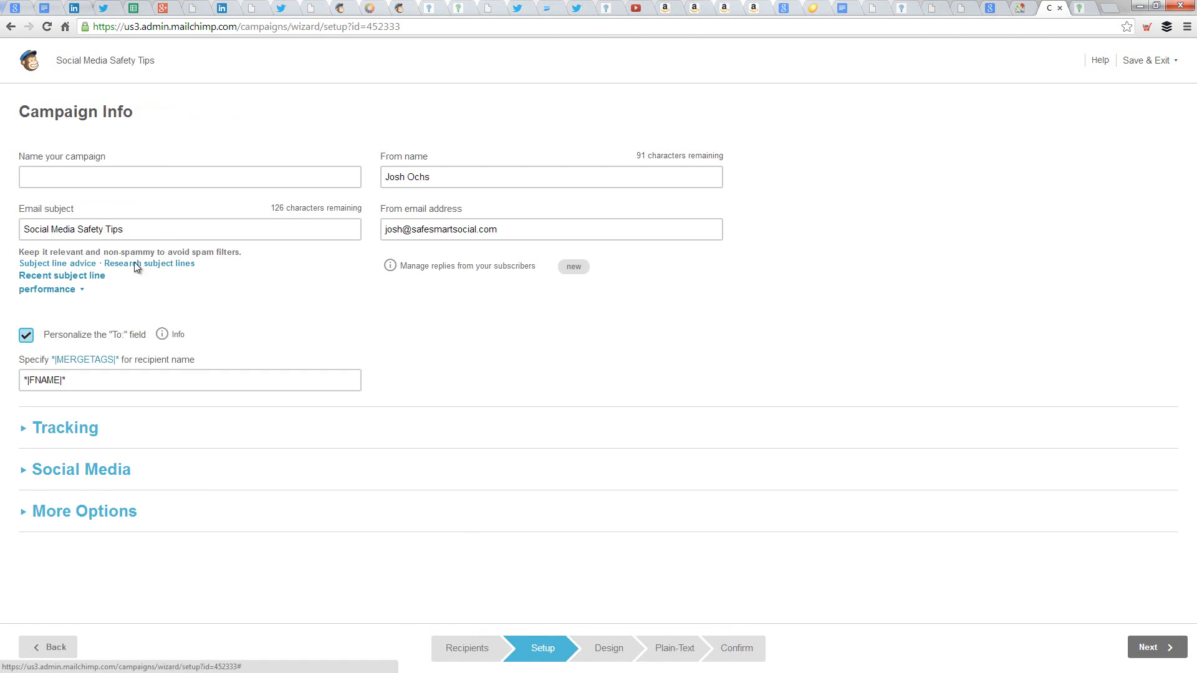
Go through the new campaign's name and subject fields and template choices, and exit to the campaigns overview.
click(86, 176)
click(86, 241)
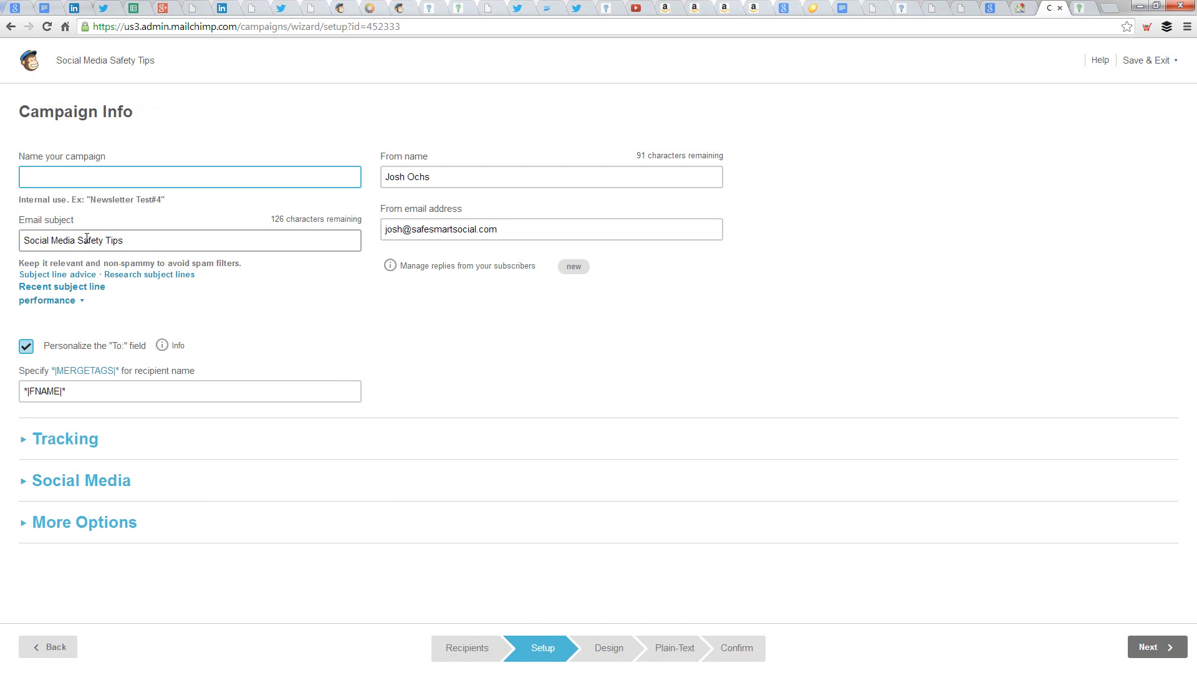
click(608, 658)
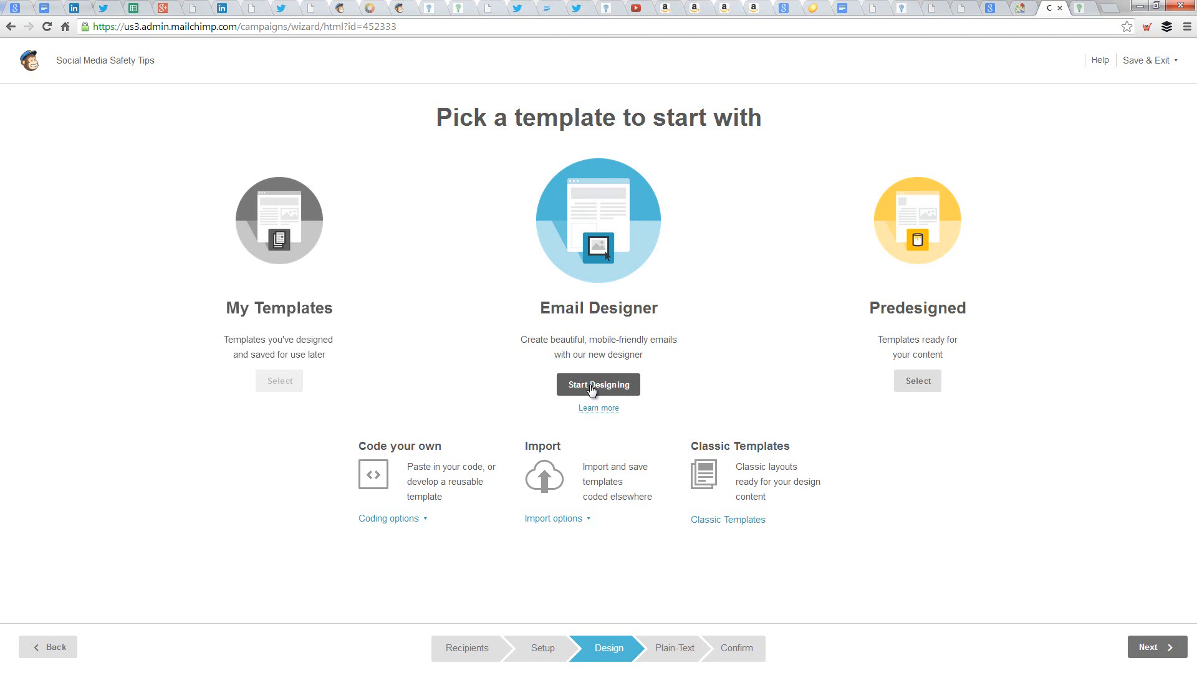
click(1153, 64)
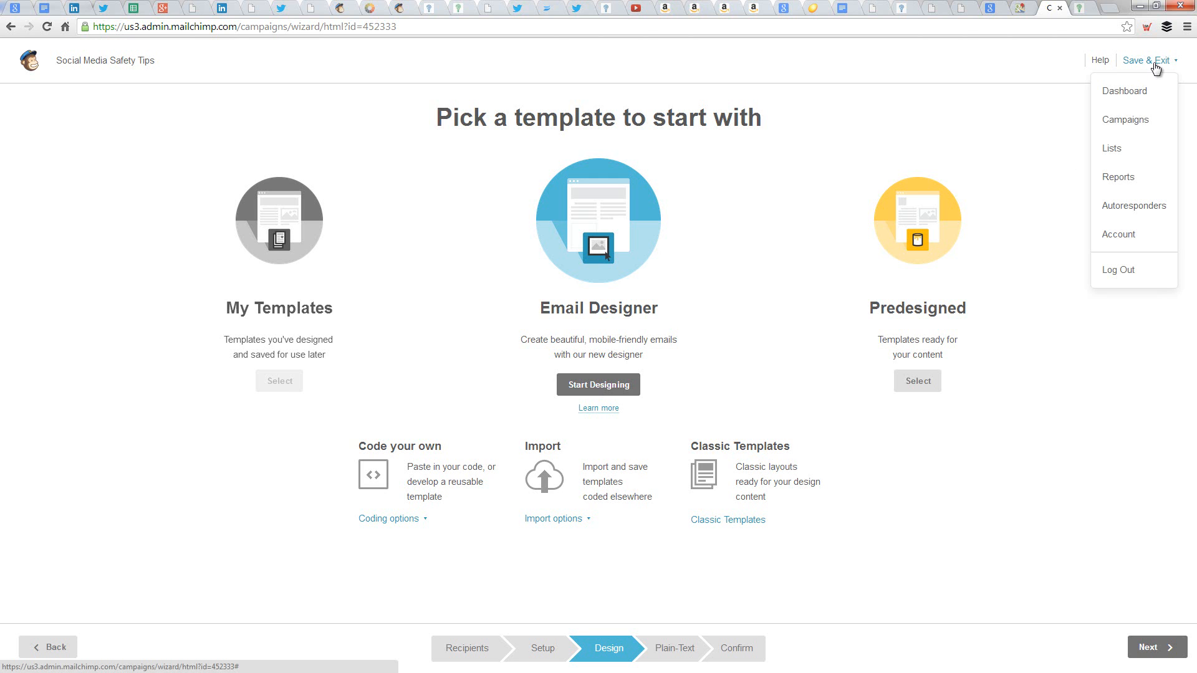
click(1123, 123)
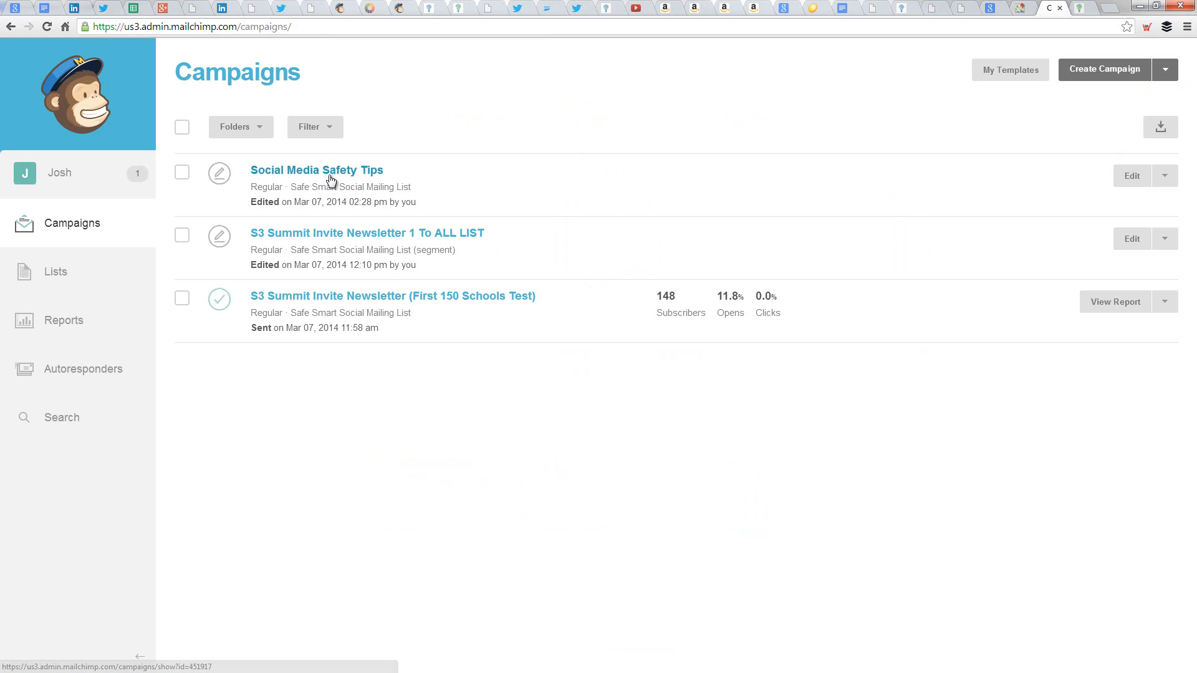
Delete the Social Media Safety Tips draft campaign, confirming with DELETE.
click(183, 176)
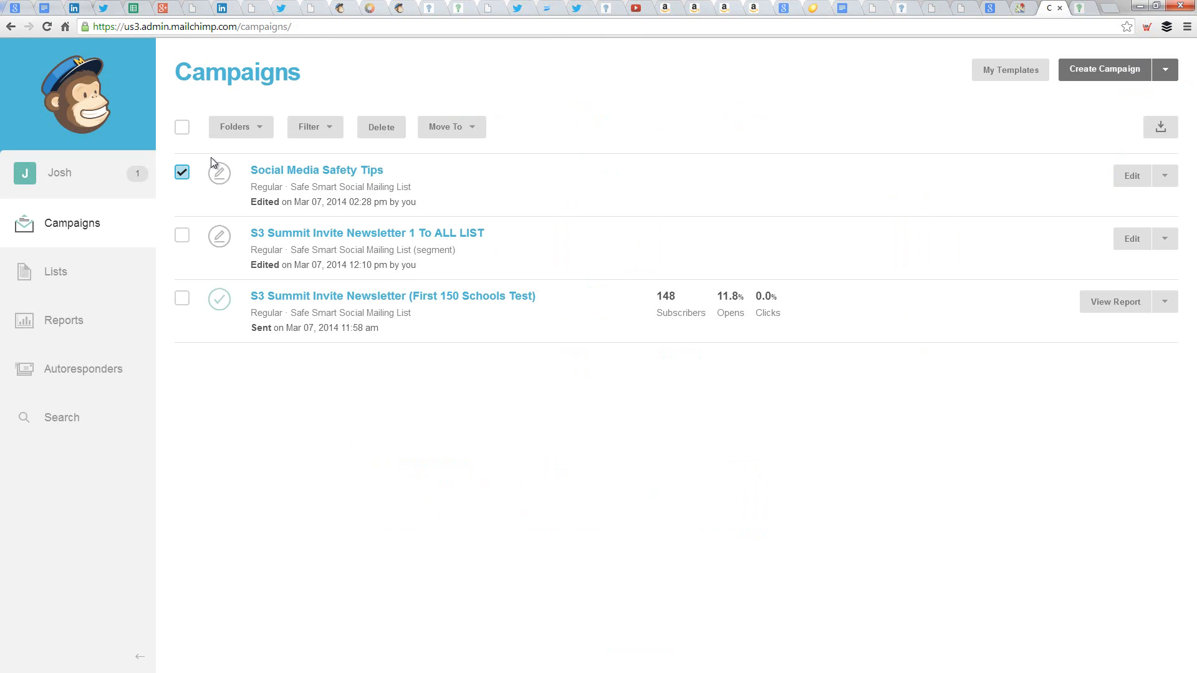
click(380, 127)
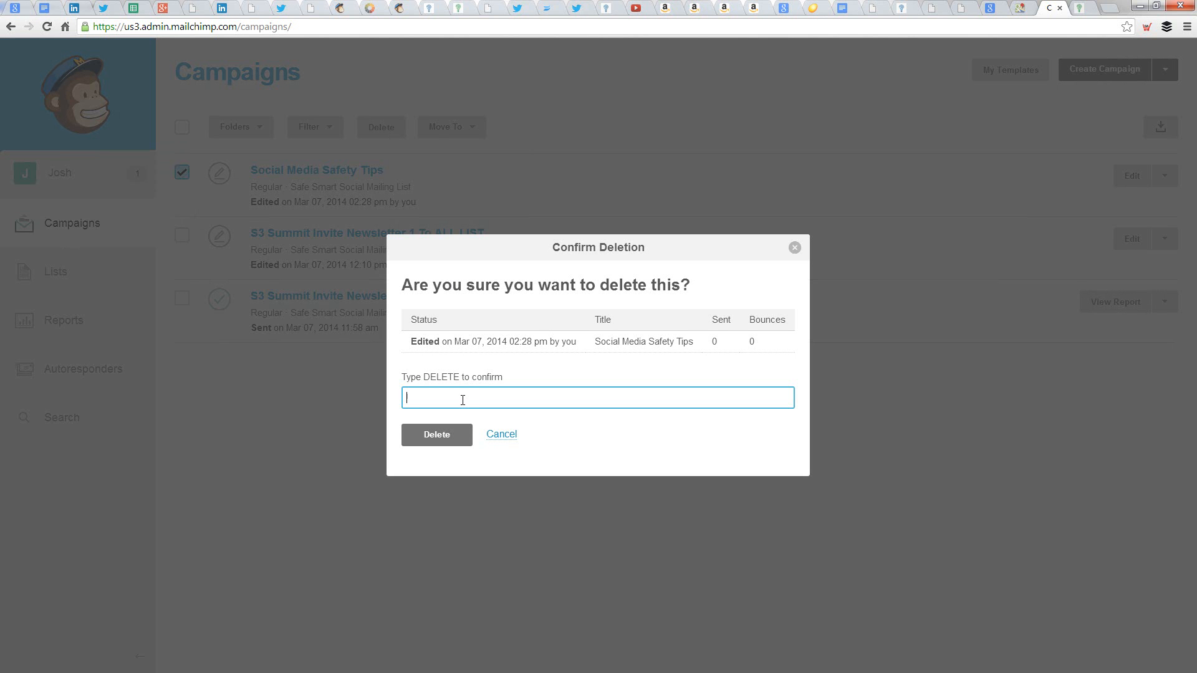
text(DELETE)
click(441, 439)
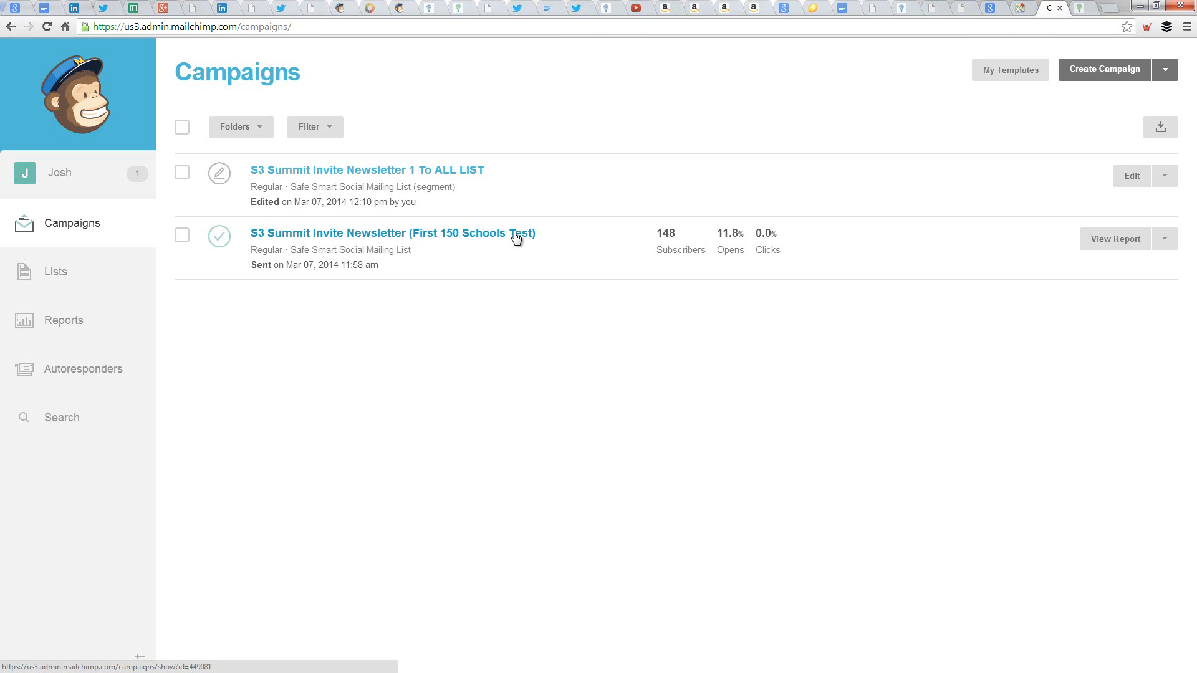
Check the subscribers, opens and clicks of the sent First 150 Schools Test campaign and open its report.
mouse_move(728, 245)
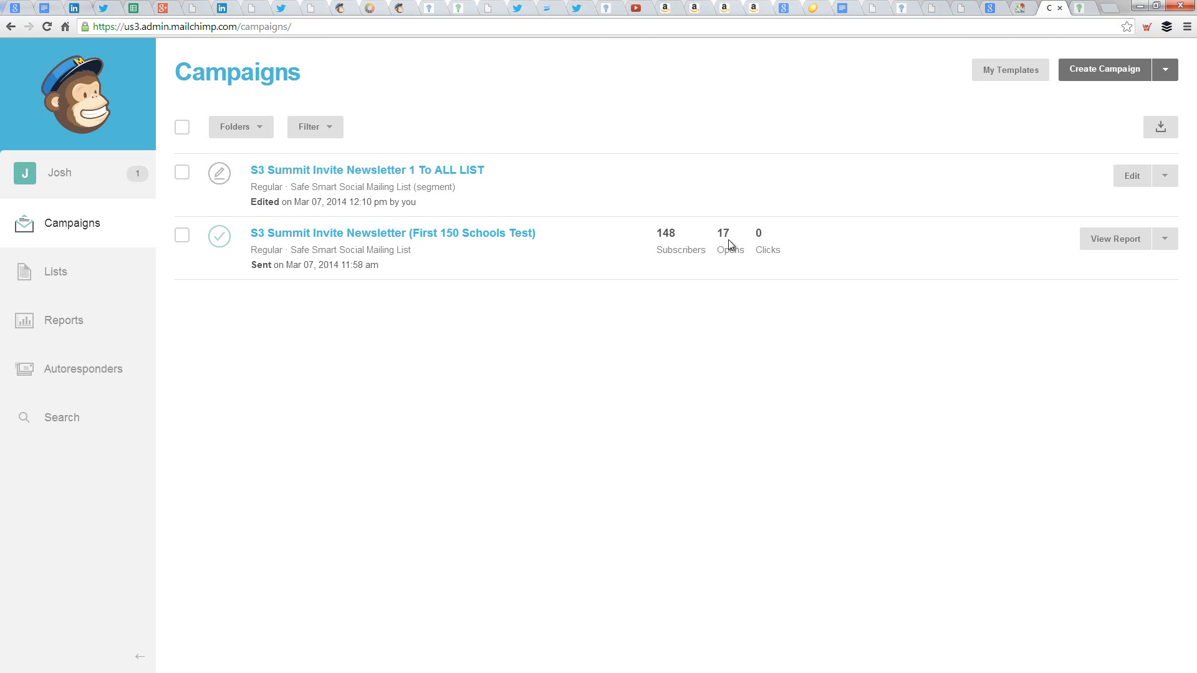
mouse_move(663, 233)
drag(755, 233, 768, 232)
drag(718, 235, 734, 234)
click(648, 235)
click(1095, 240)
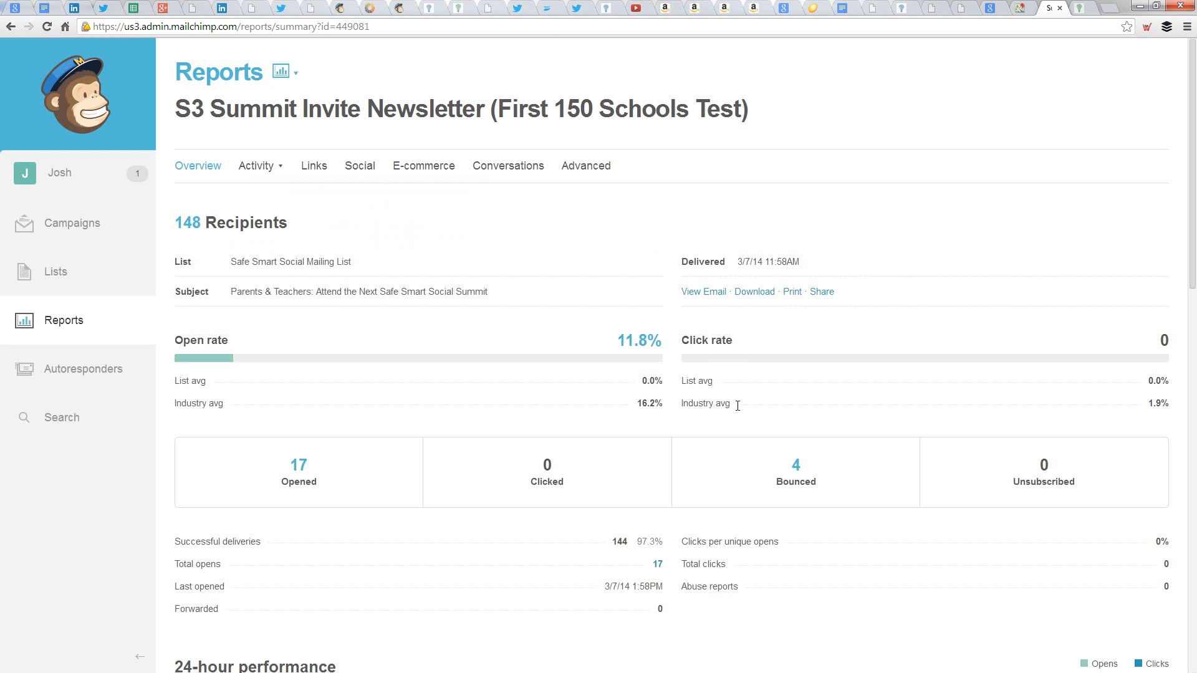
Compare the campaign's click rate and open rate with the industry averages in the report.
drag(1150, 403, 1169, 403)
click(1169, 403)
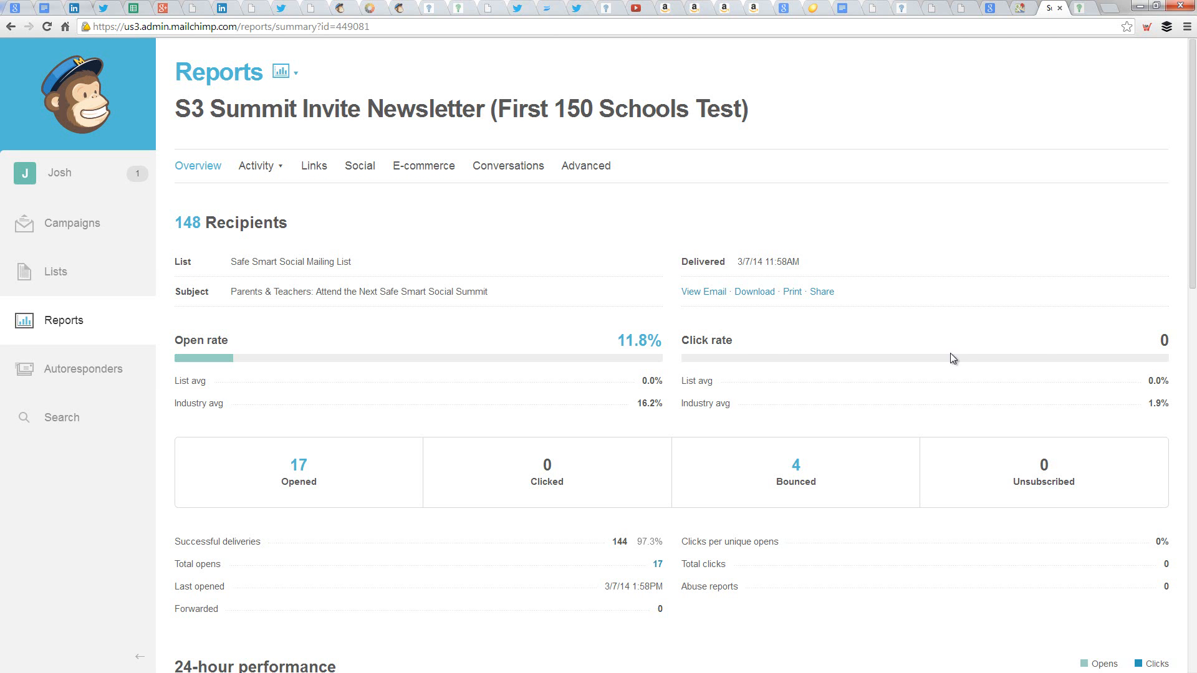
drag(1160, 338, 1161, 340)
click(1170, 338)
click(1161, 339)
drag(634, 406, 664, 406)
click(664, 408)
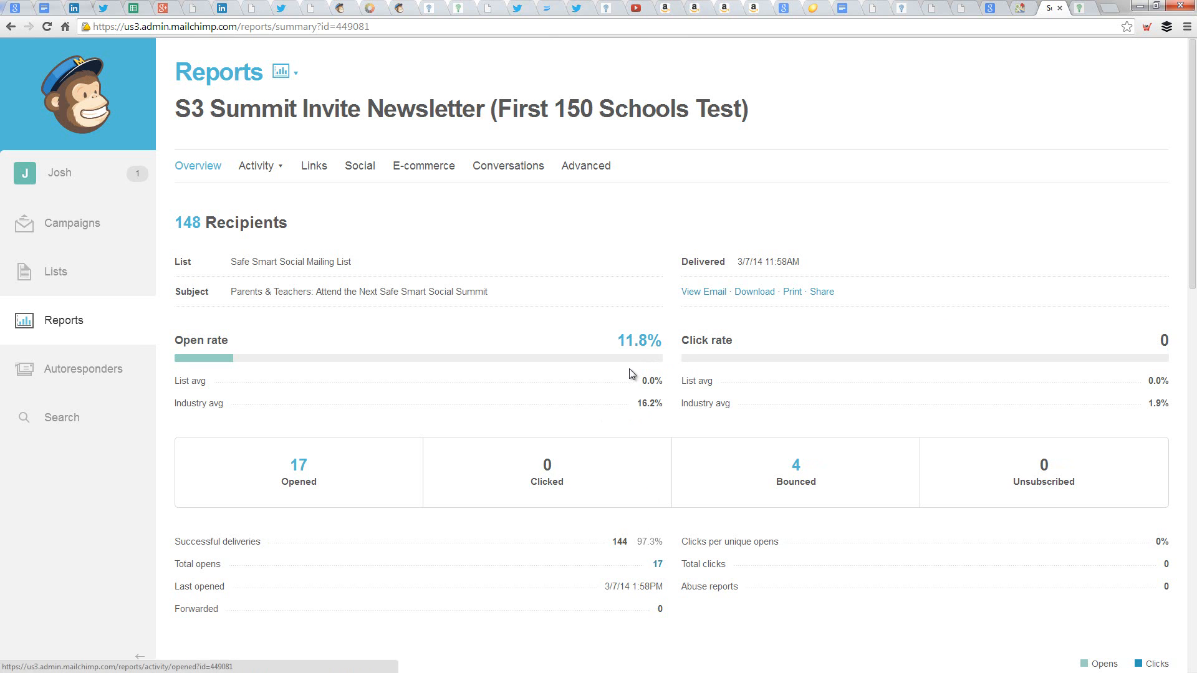
drag(636, 403, 662, 404)
click(663, 403)
Open the draft S3 Summit Invite Newsletter 1 To ALL LIST for editing and choose to send it to a new segment.
click(51, 232)
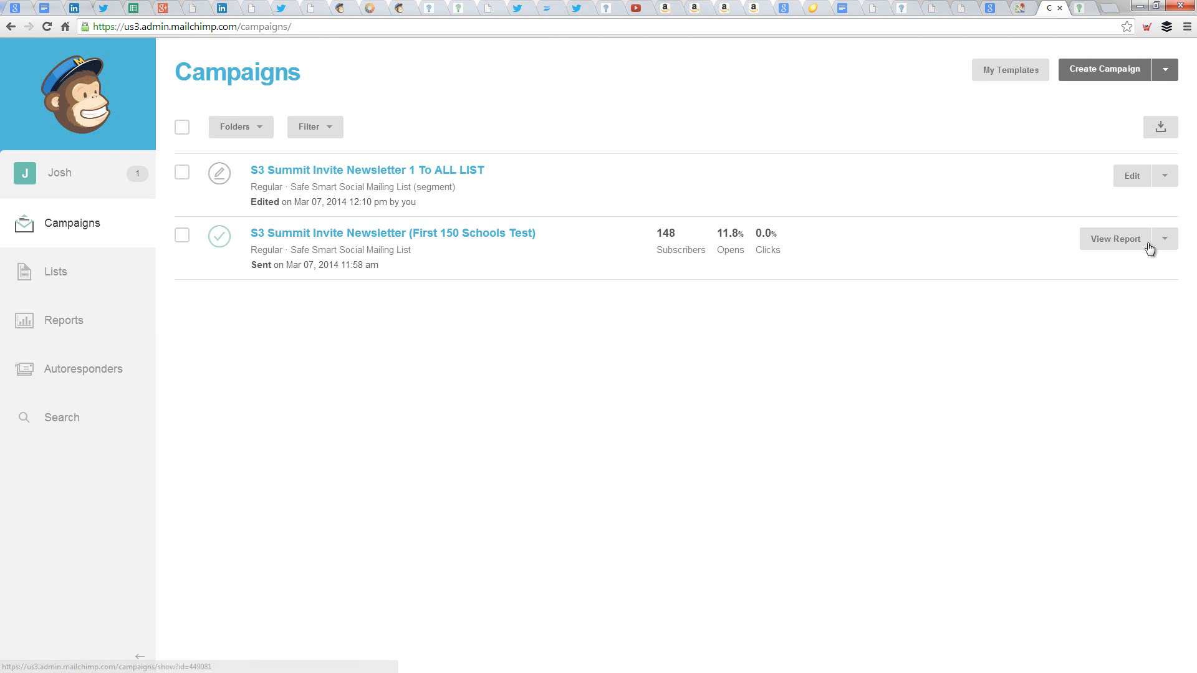
click(1165, 239)
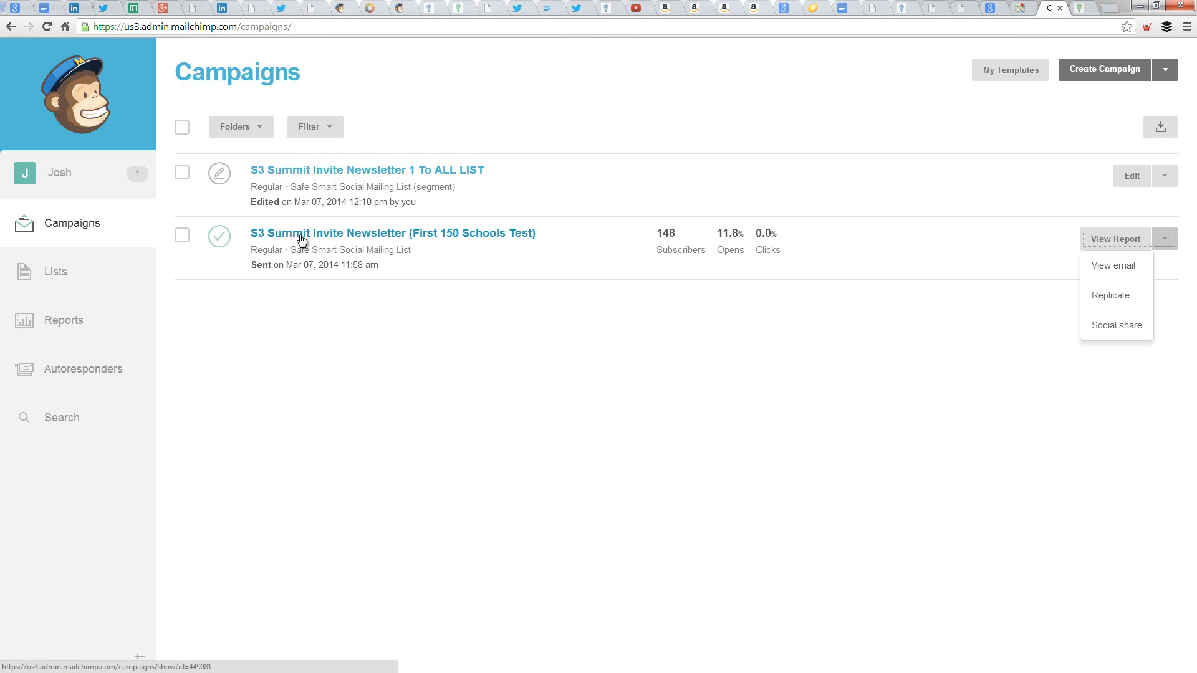
click(305, 168)
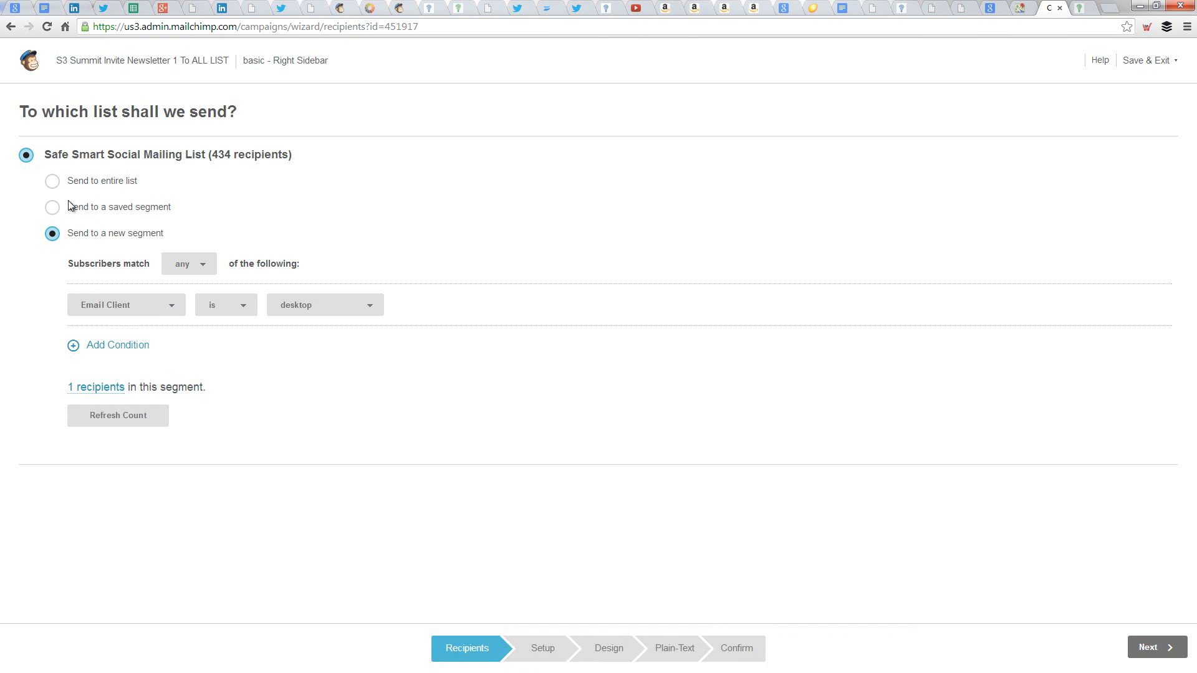
click(52, 185)
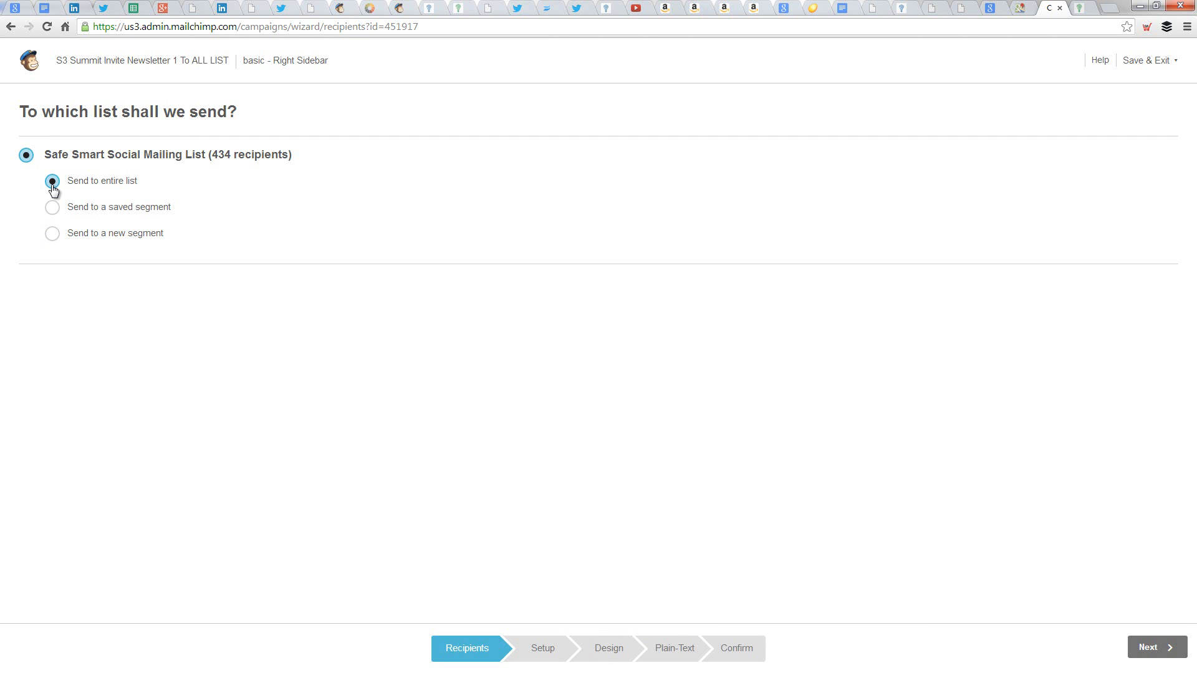
click(52, 237)
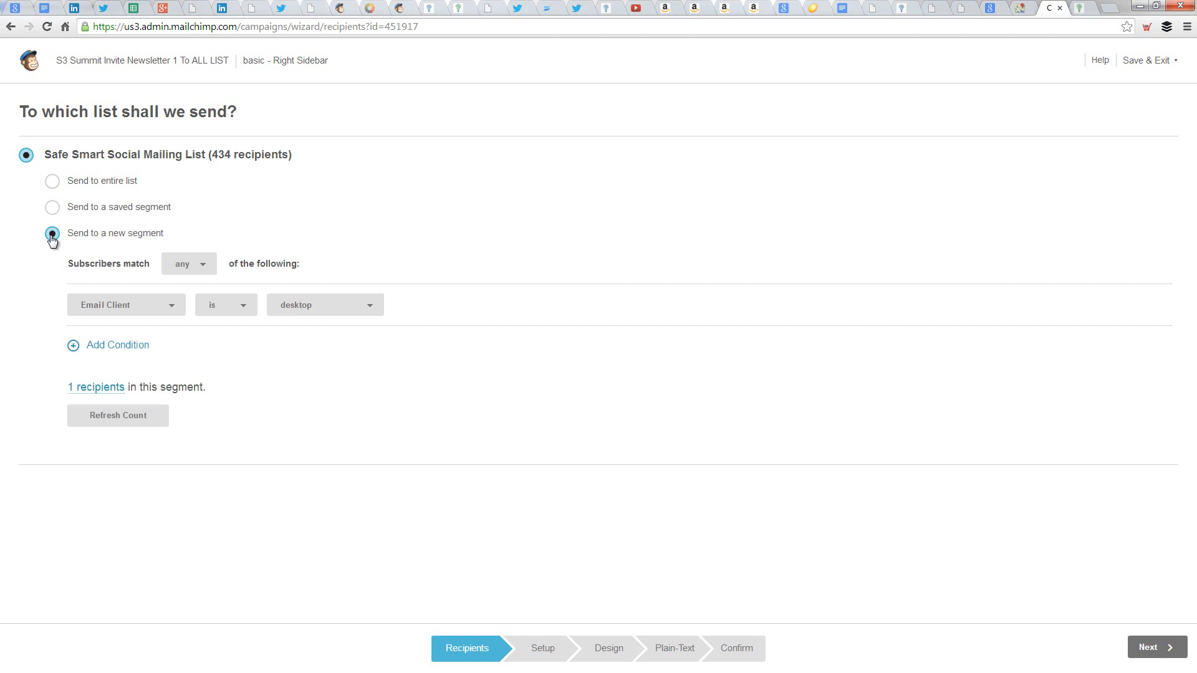
Set the segment condition to Date Added is after the last campaign was sent, keep matching any, and refresh the recipient count.
click(191, 268)
click(192, 270)
click(185, 269)
click(187, 270)
click(146, 310)
click(133, 321)
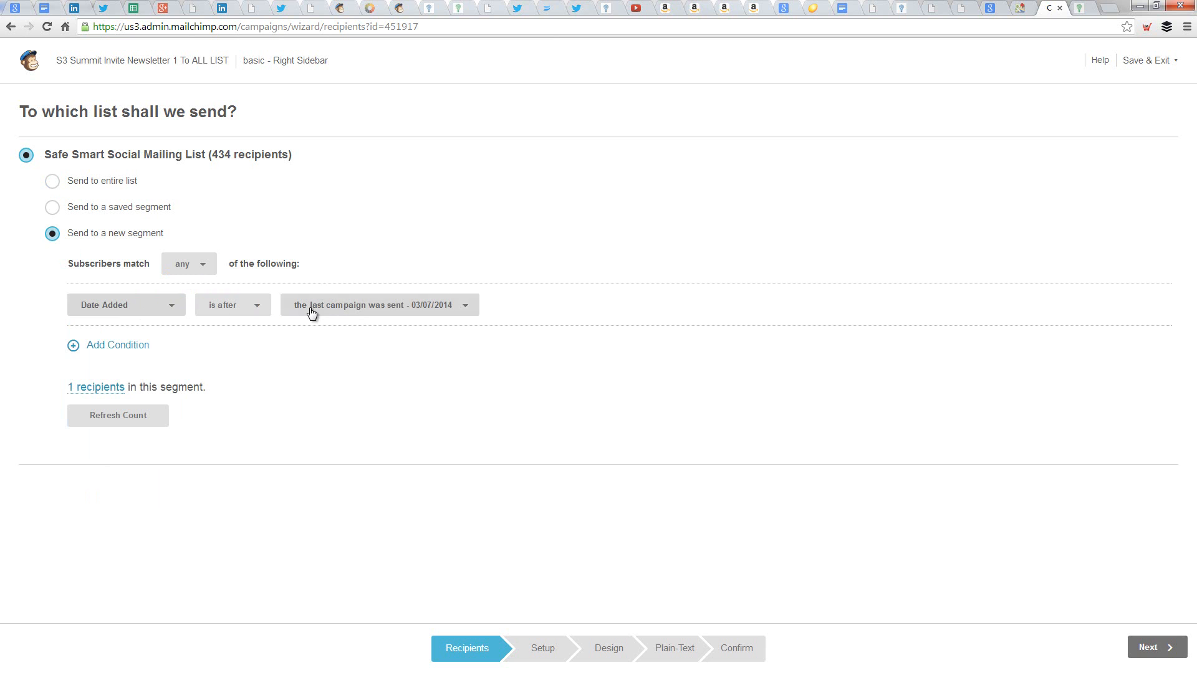
click(342, 312)
click(343, 313)
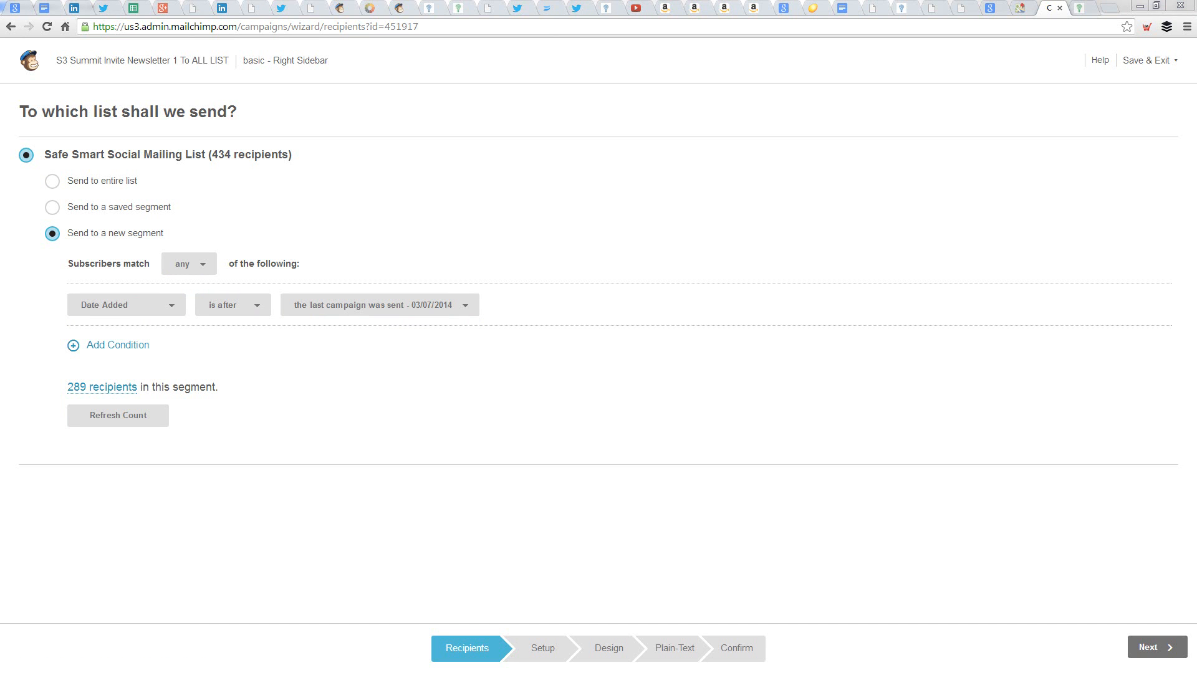
Try the segment condition Last Changed is after a specific campaign was sent.
click(112, 419)
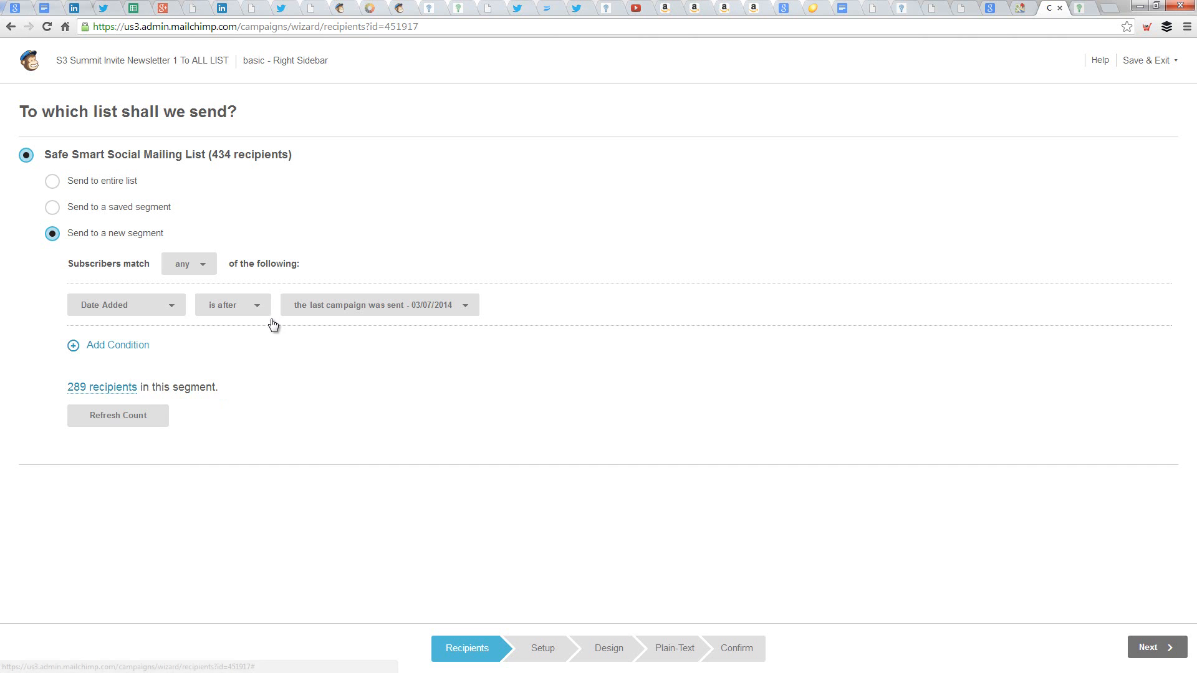
click(152, 308)
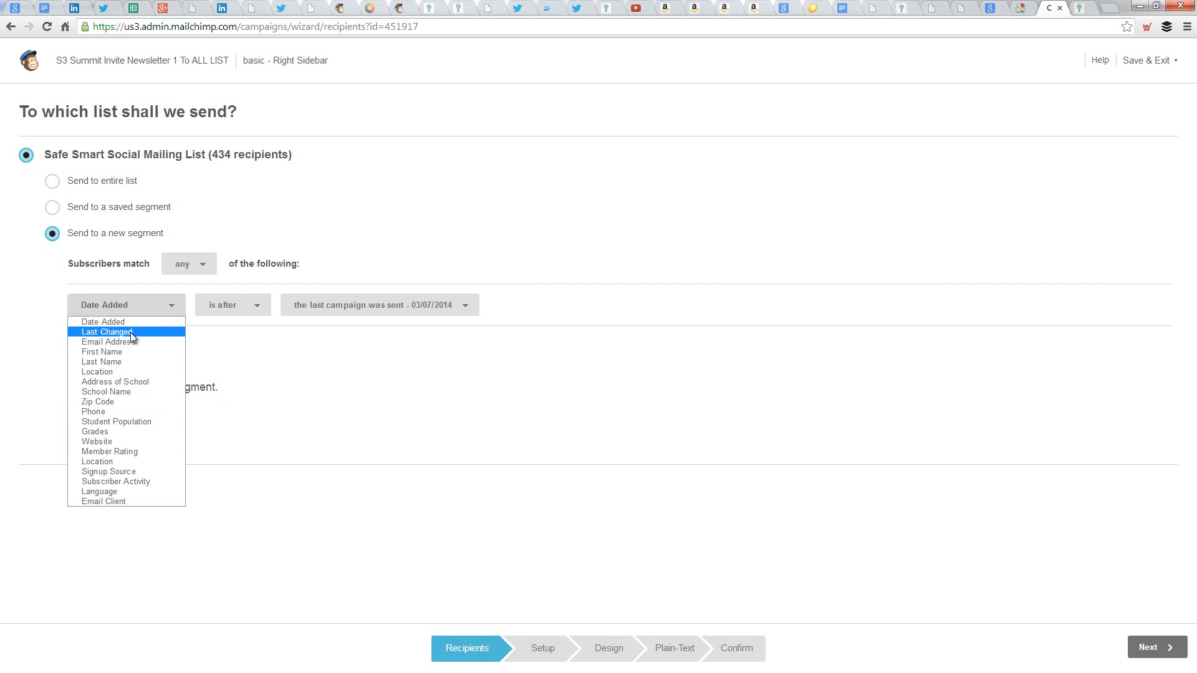
click(131, 331)
click(339, 313)
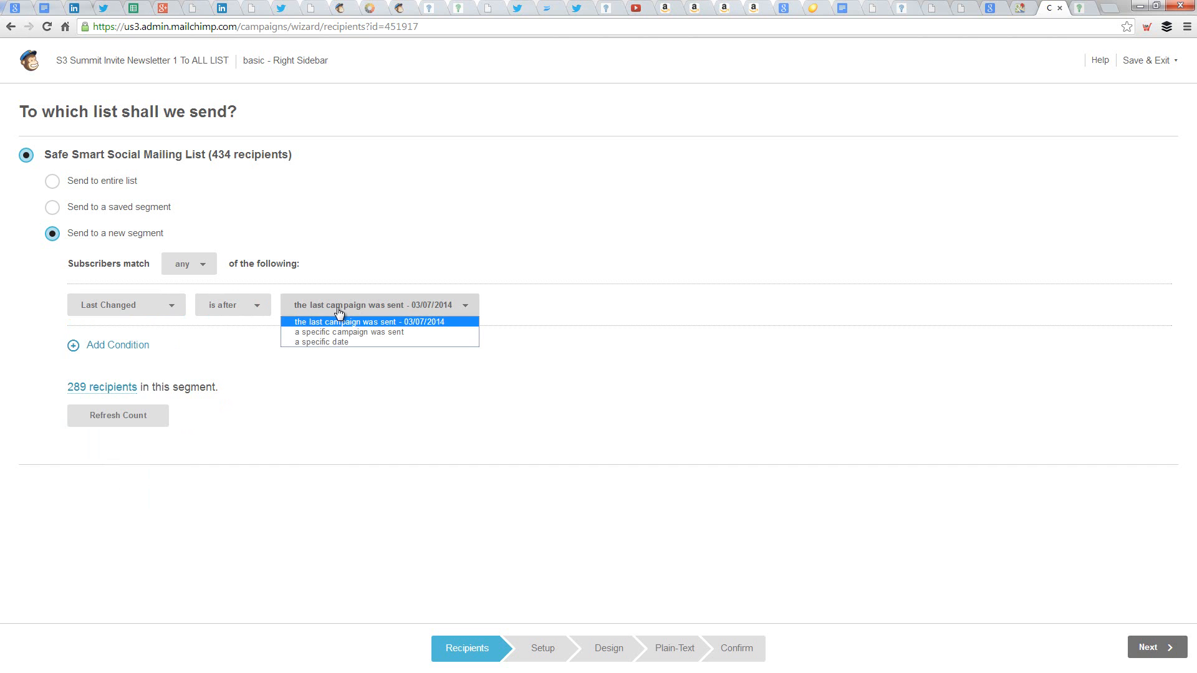
click(342, 332)
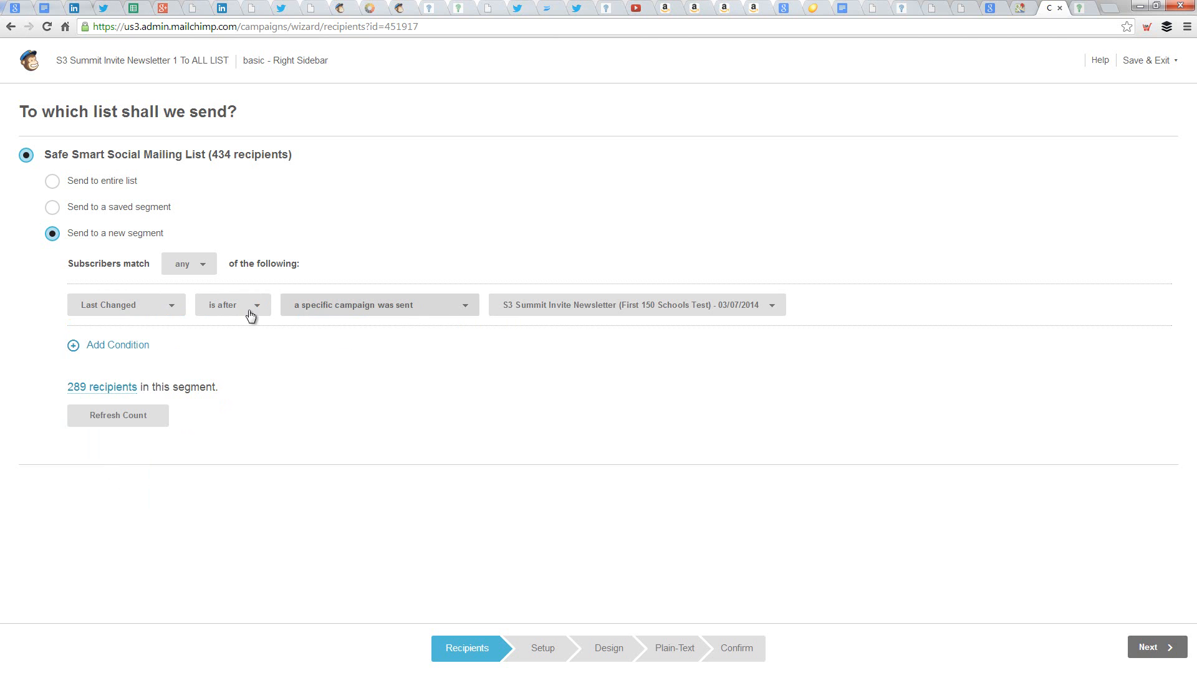
Set the segment condition to Date Added is after the First 150 Schools Test campaign was sent, refresh the count and continue to Setup.
click(153, 311)
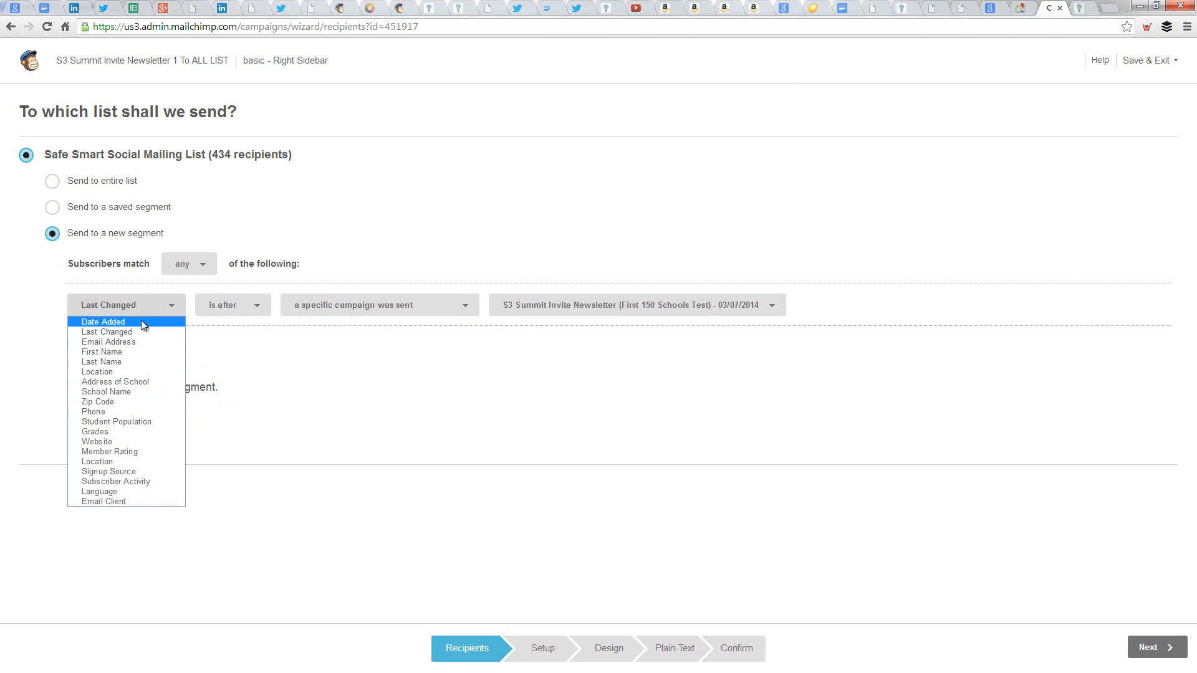
click(141, 320)
click(344, 310)
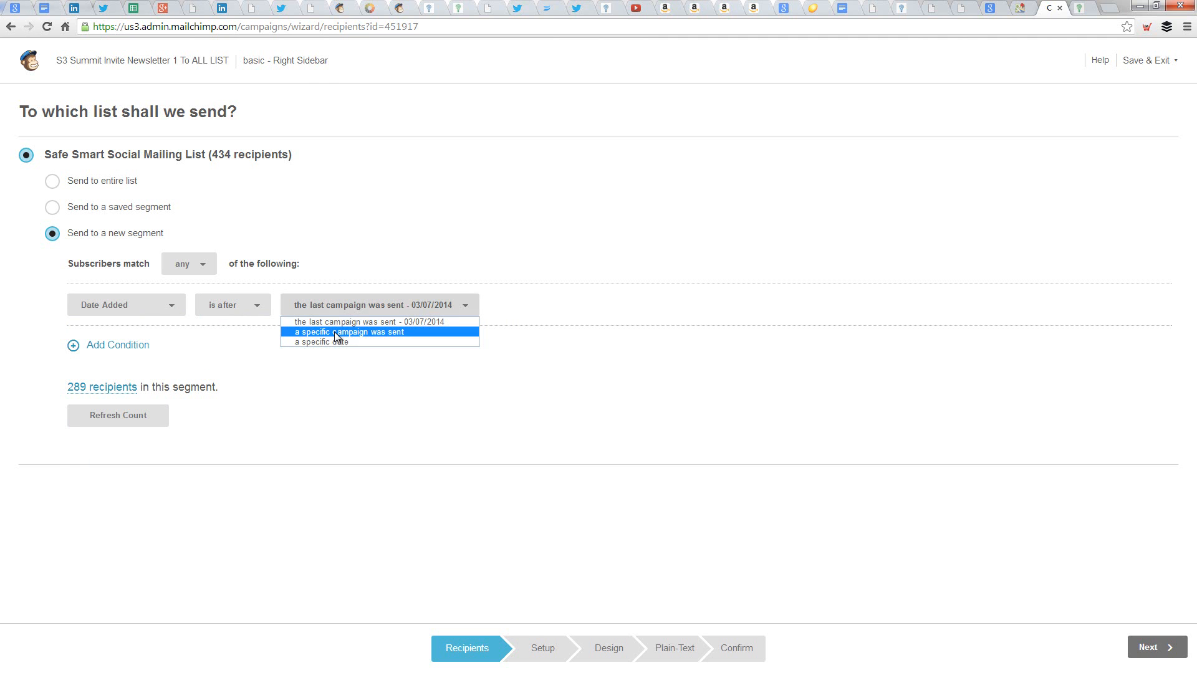
click(334, 335)
click(618, 308)
click(618, 310)
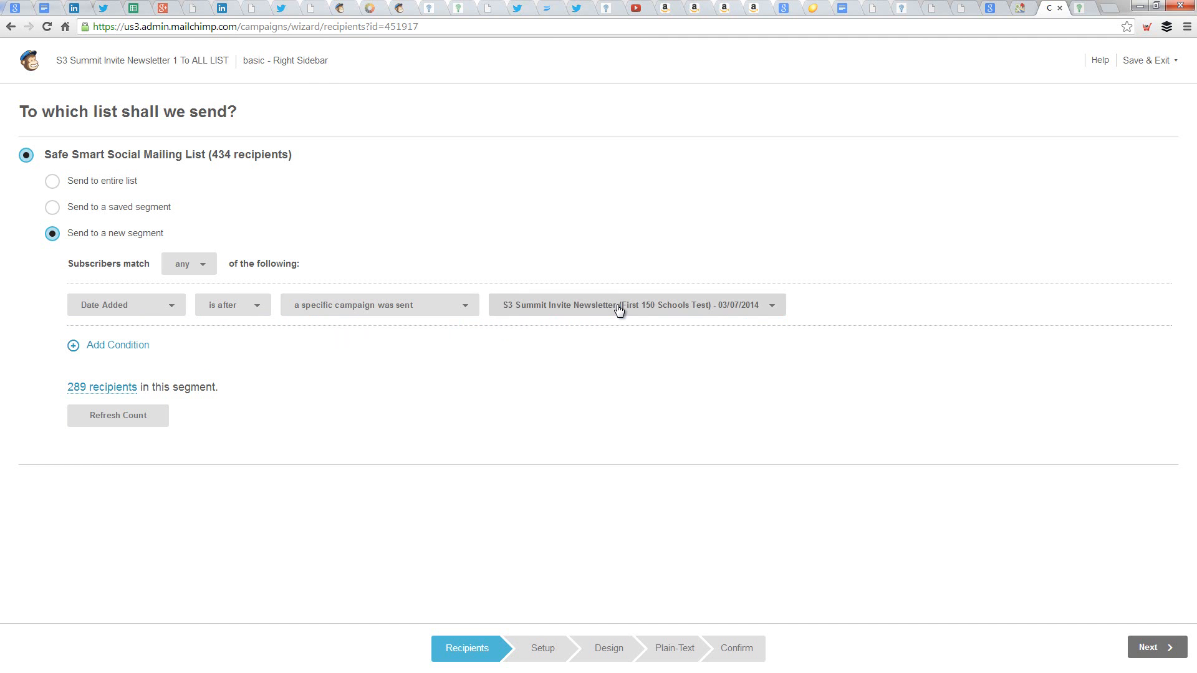
click(124, 422)
click(1150, 650)
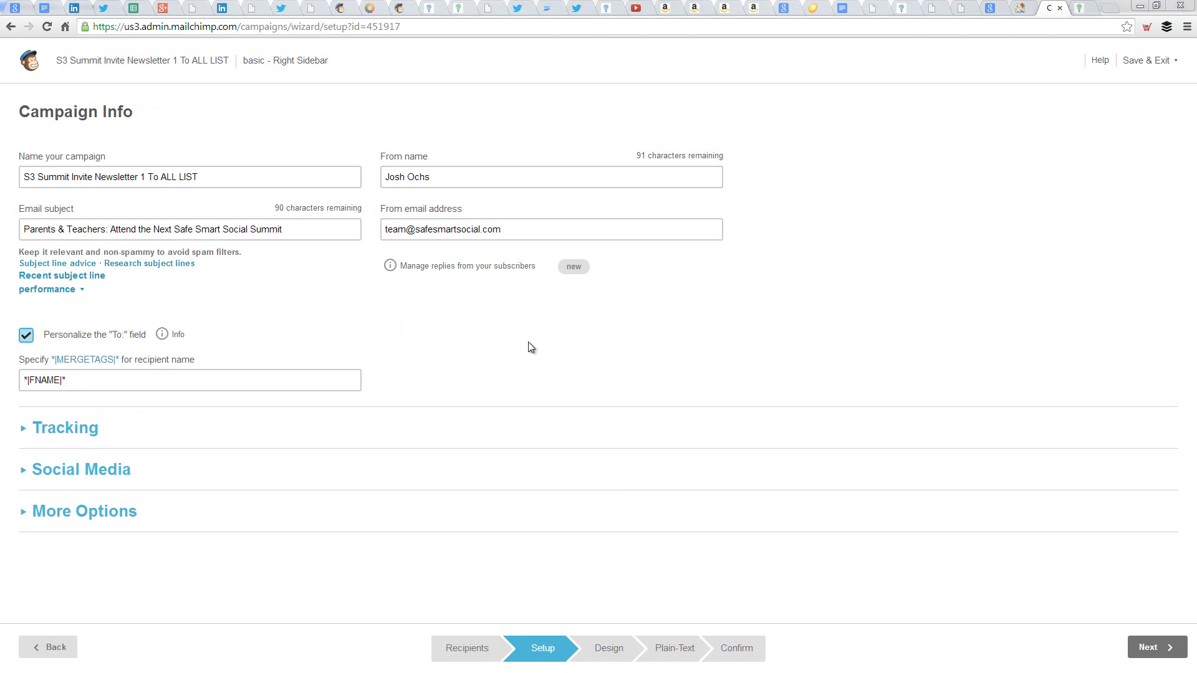
Rename the campaign to S3 Summit Invite Newsletter 1 To ALL LA LIST.
drag(23, 177, 161, 177)
click(222, 175)
click(160, 178)
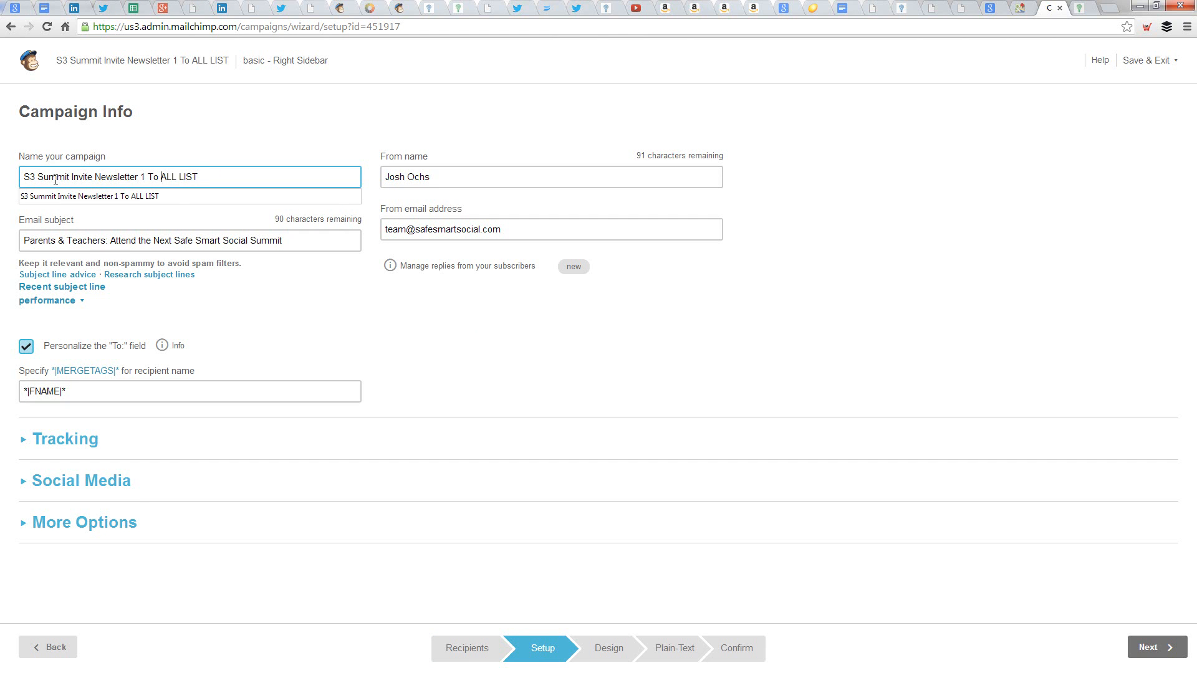
drag(24, 177, 224, 177)
click(223, 176)
drag(25, 178, 147, 177)
click(231, 175)
drag(156, 178, 209, 178)
click(210, 178)
click(180, 177)
text(A L)
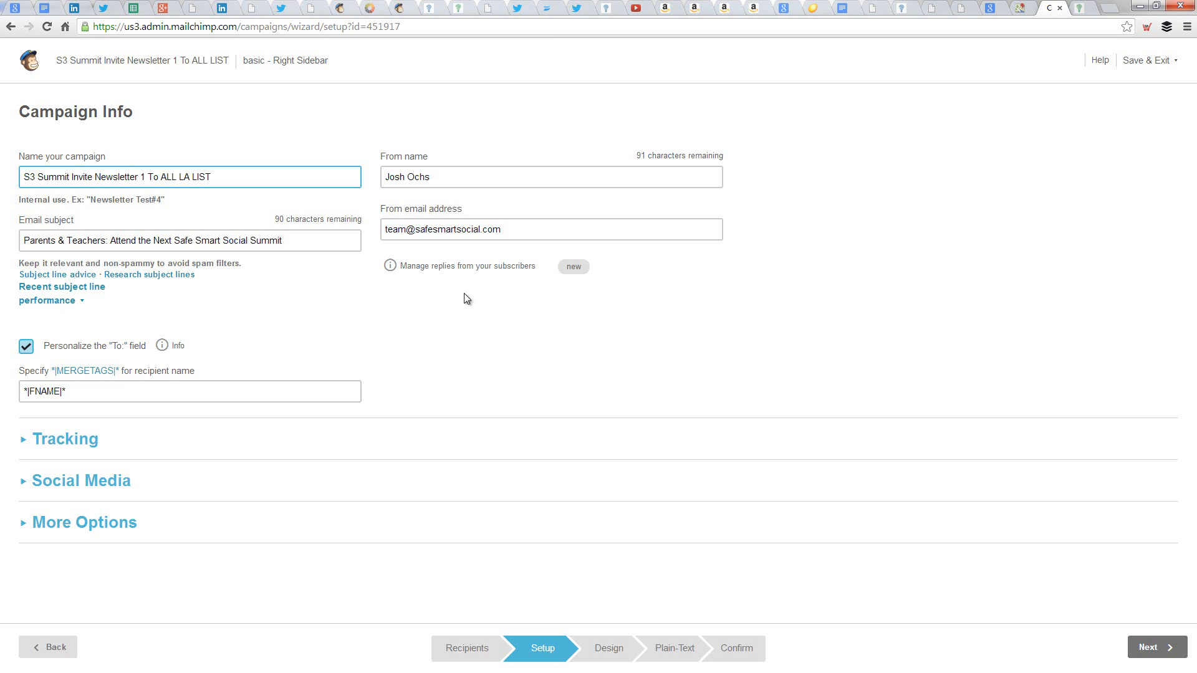
Expand the tracking options, check the Google Analytics campaign title, and continue to the Design stage.
click(68, 439)
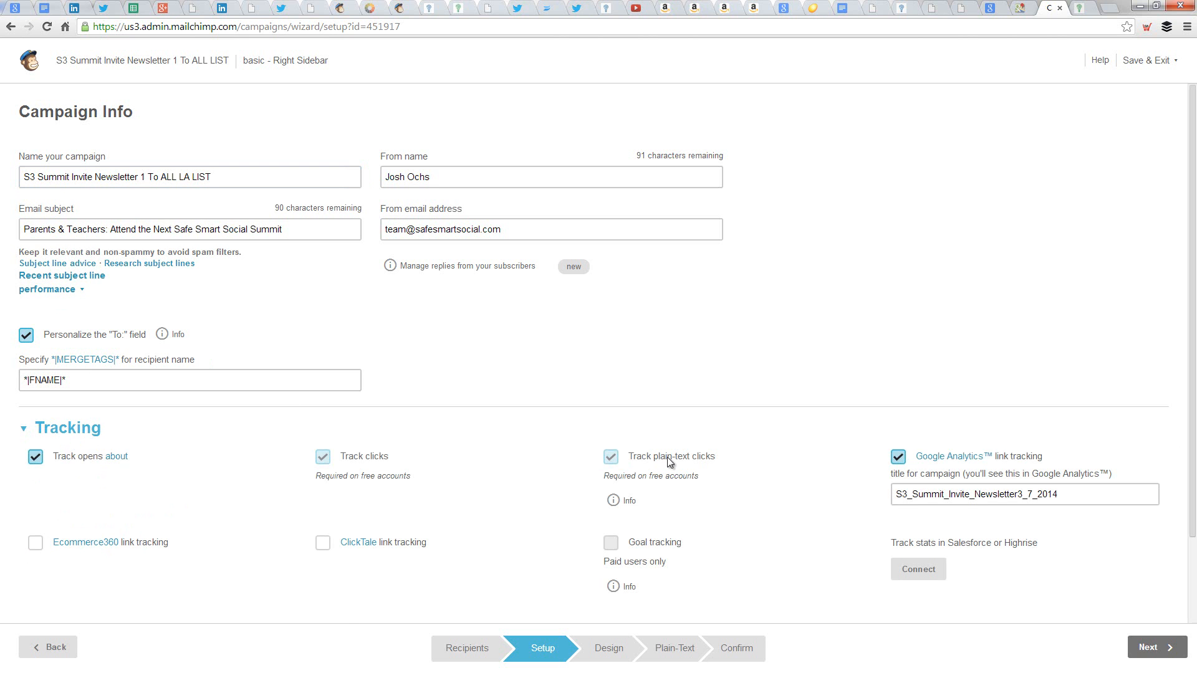
click(1074, 497)
drag(1074, 496, 905, 498)
click(905, 499)
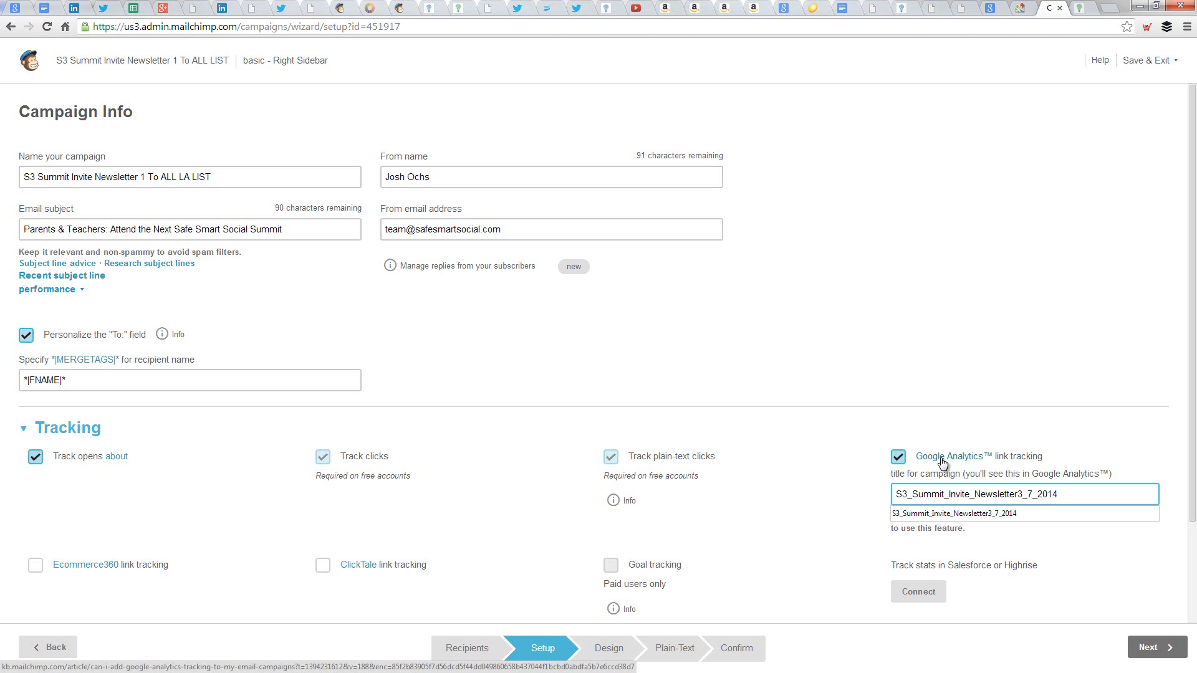
click(953, 409)
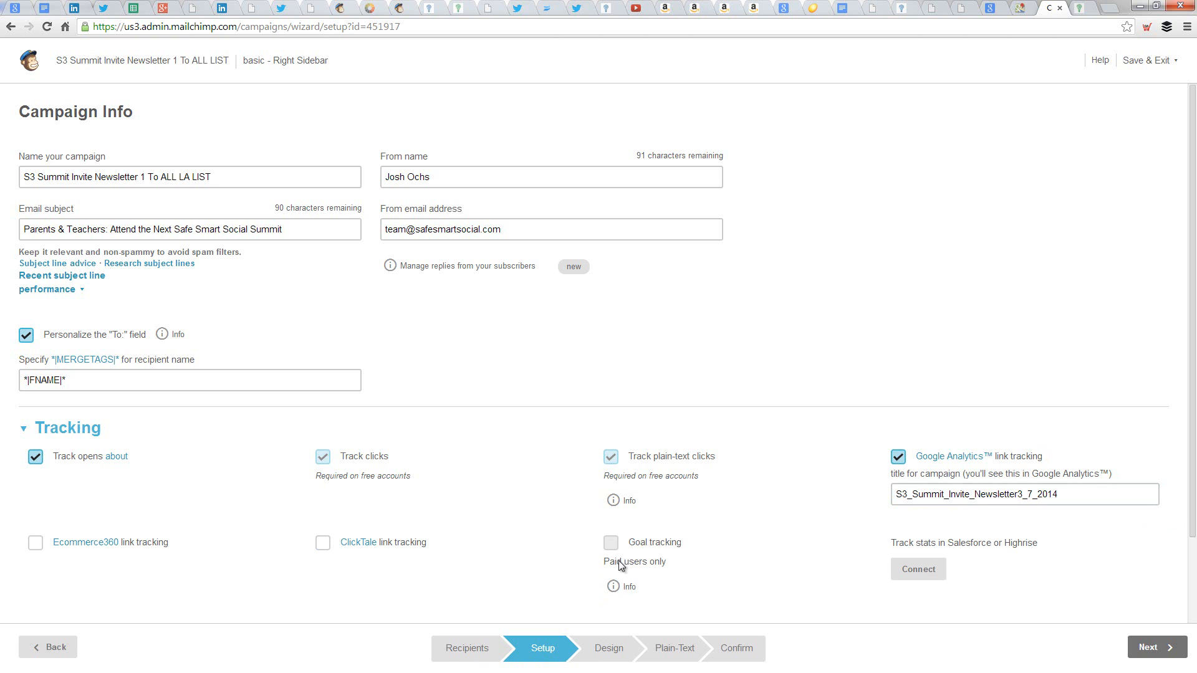
click(1156, 648)
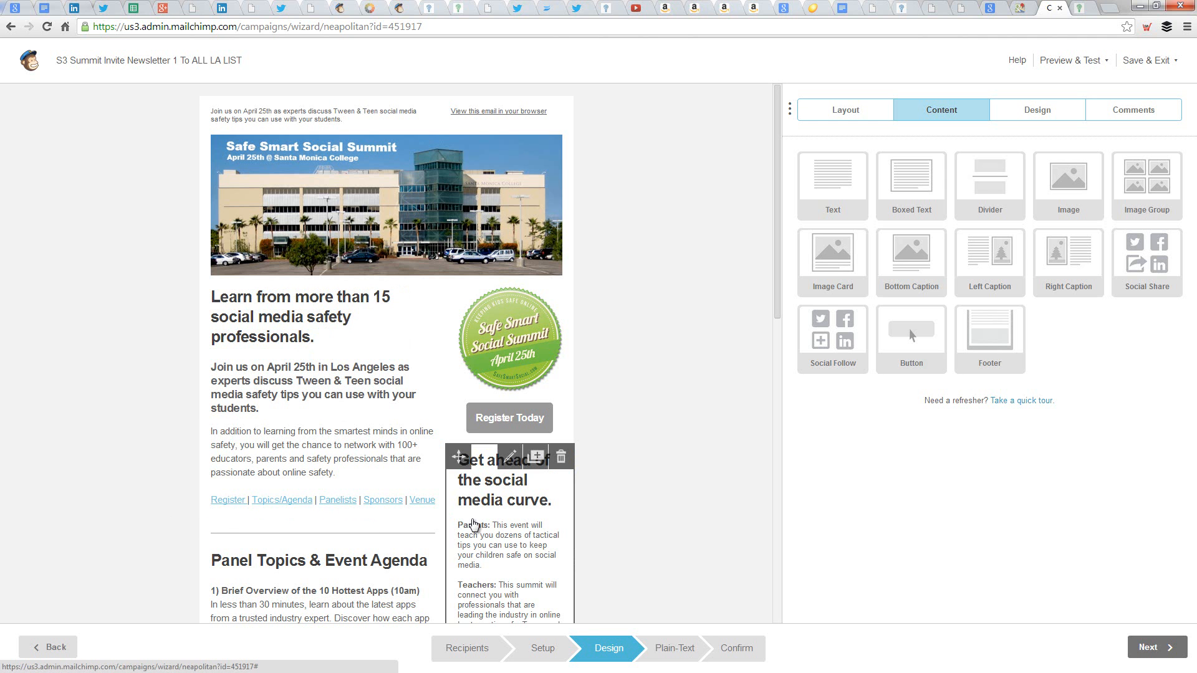
Review the newsletter design from the header image through the event agenda and details down to the footer.
scroll(305, 519, down, 4)
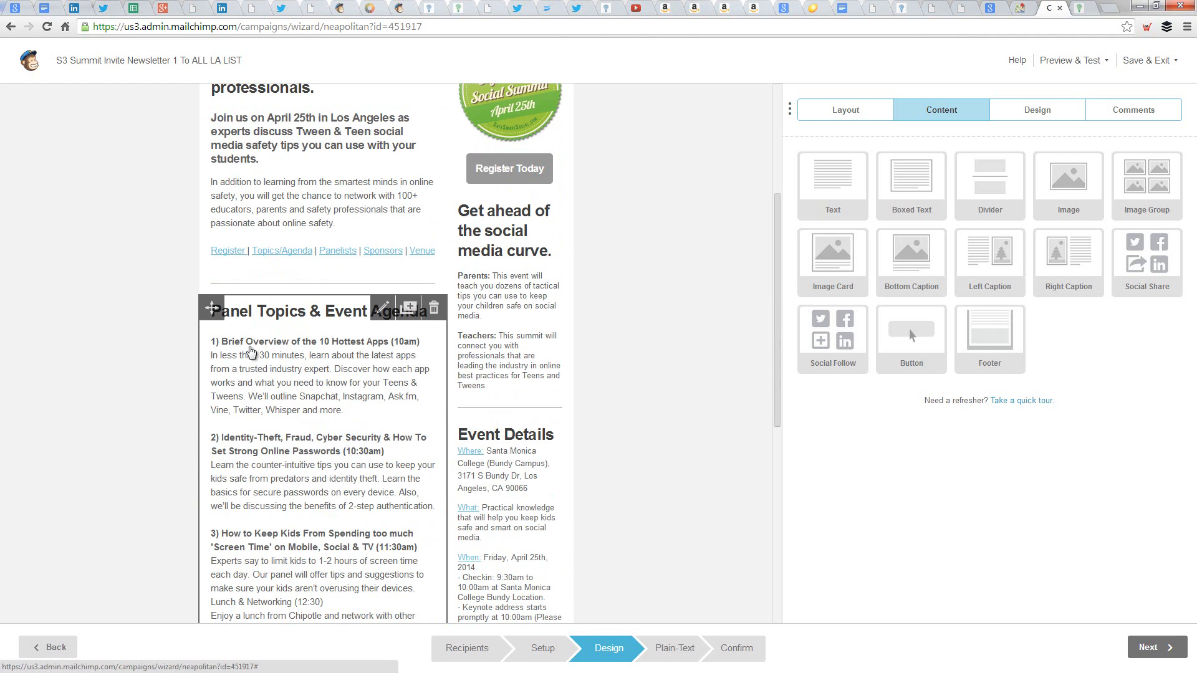
scroll(250, 354, down, 7)
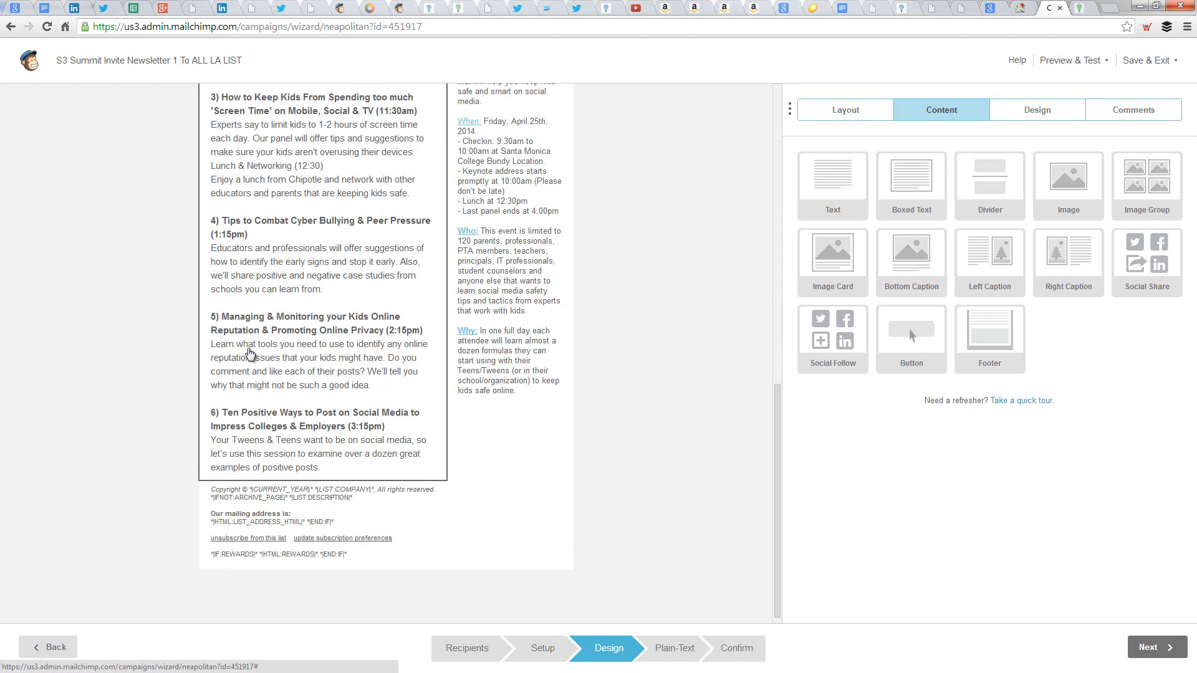
scroll(249, 355, up, 11)
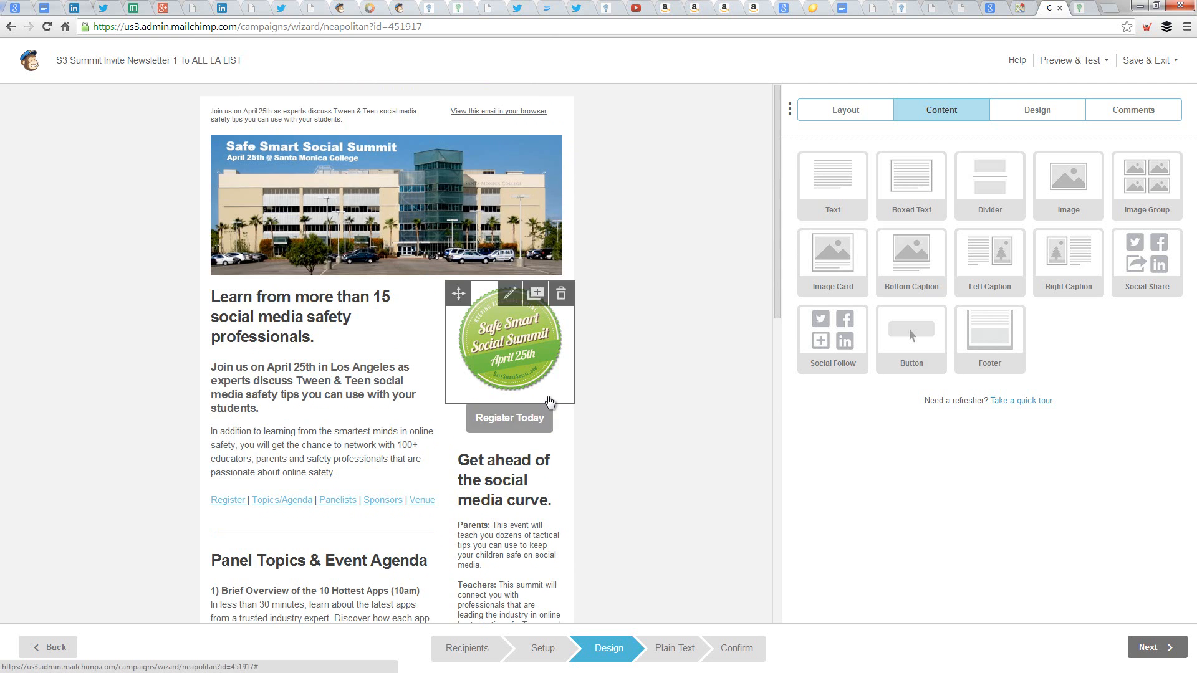
scroll(533, 455, down, 5)
scroll(227, 411, down, 6)
scroll(283, 441, up, 11)
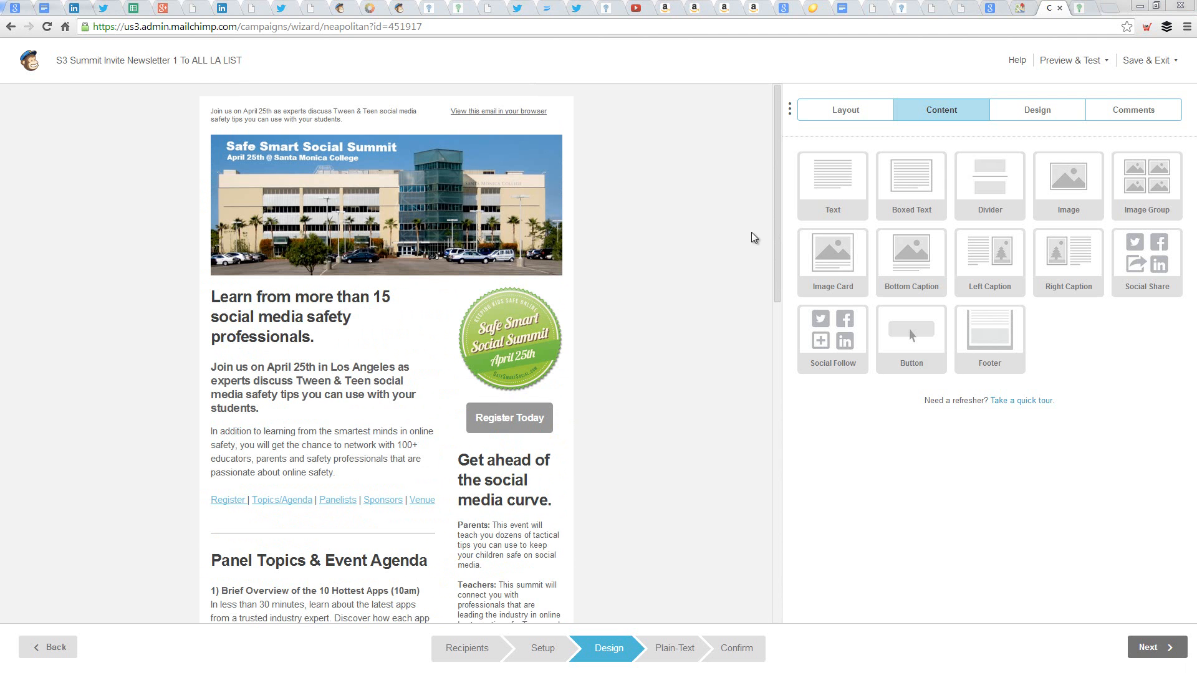
drag(776, 218, 756, 201)
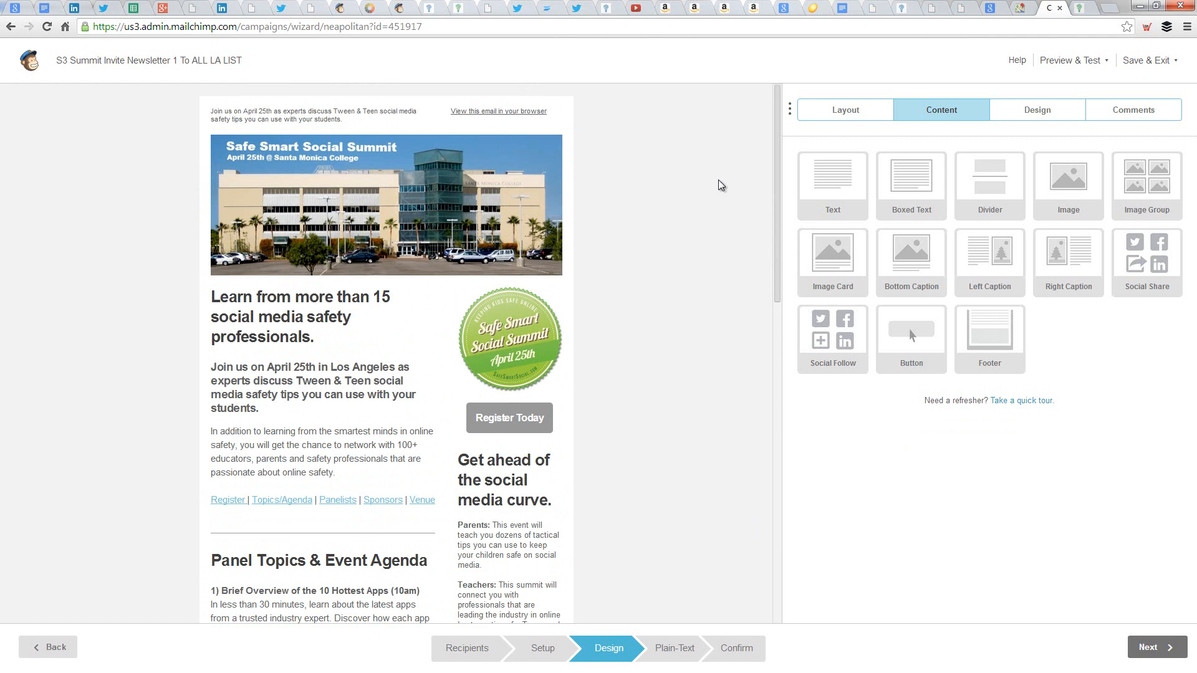
drag(777, 192, 740, 556)
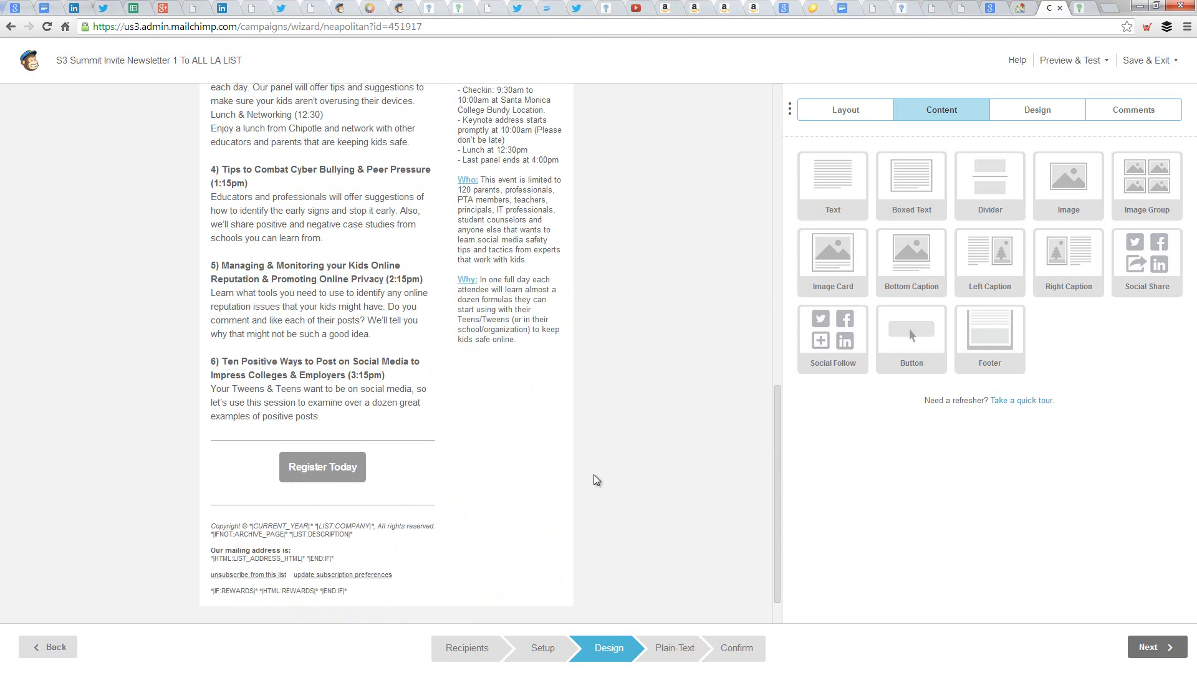
drag(778, 470, 789, 174)
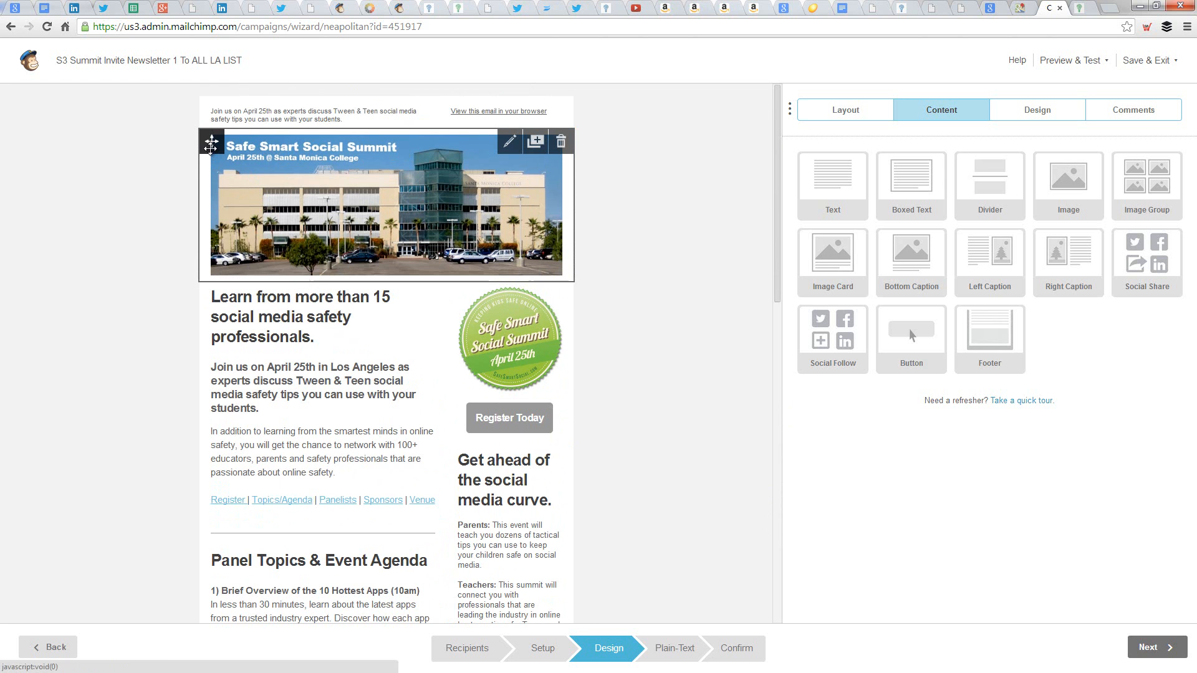
Open the header image block for editing, save and close it, and continue to the plain-text version.
click(449, 175)
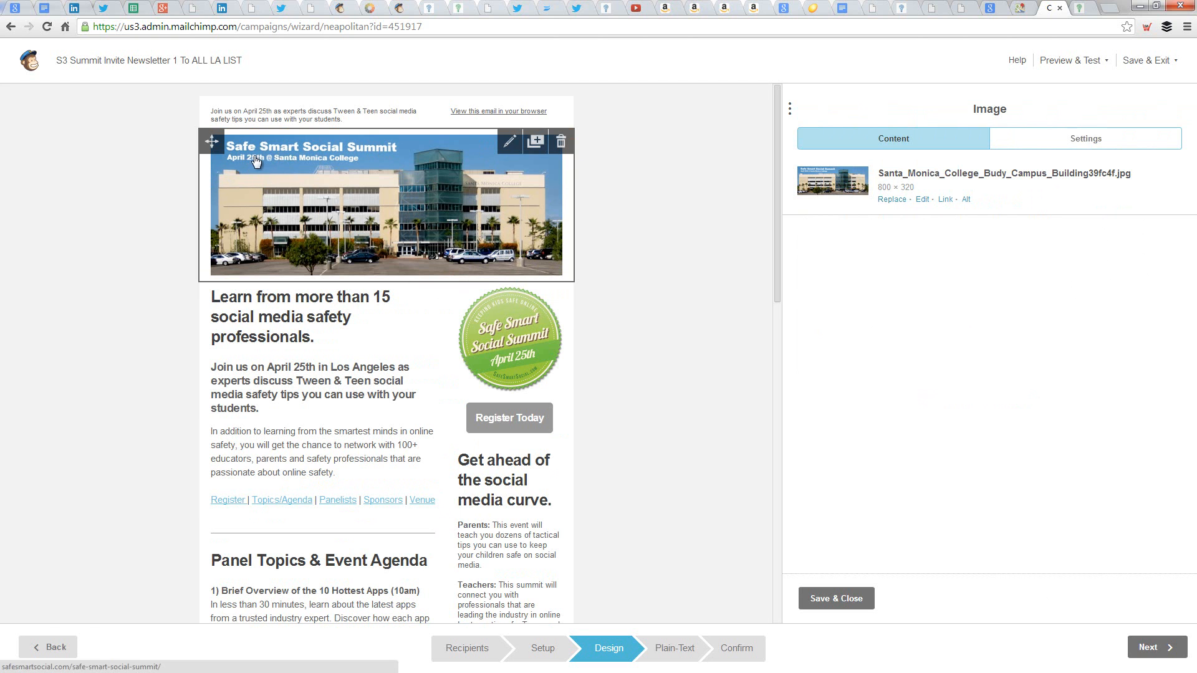
click(854, 605)
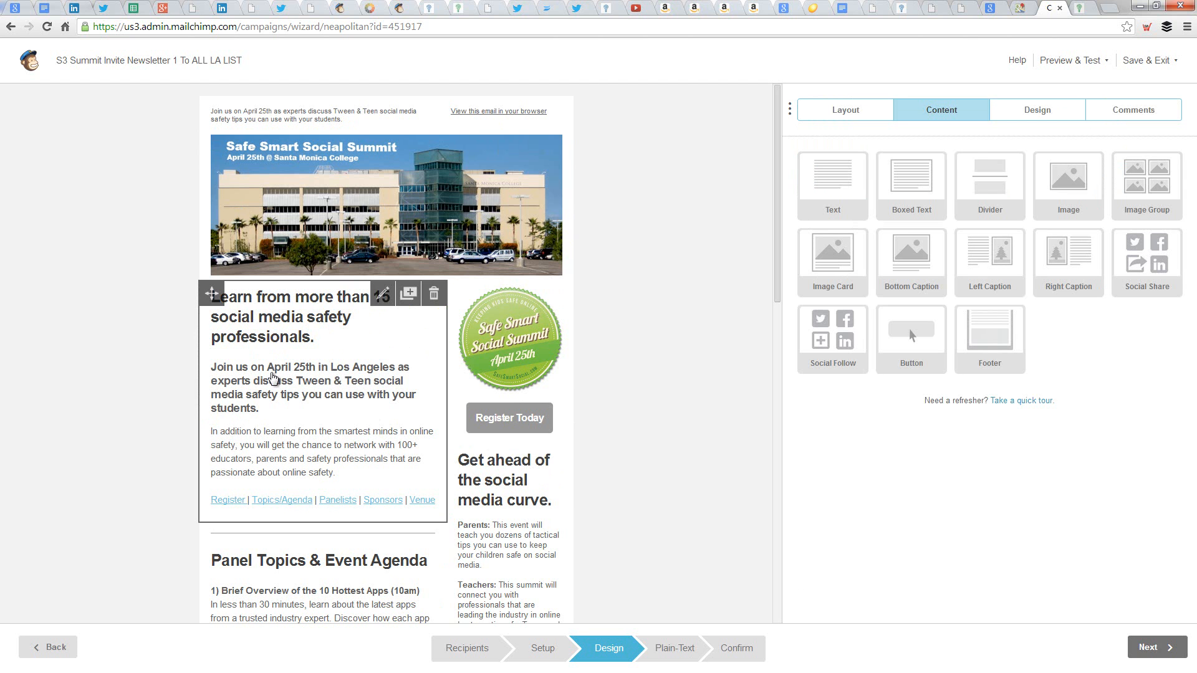
click(1150, 647)
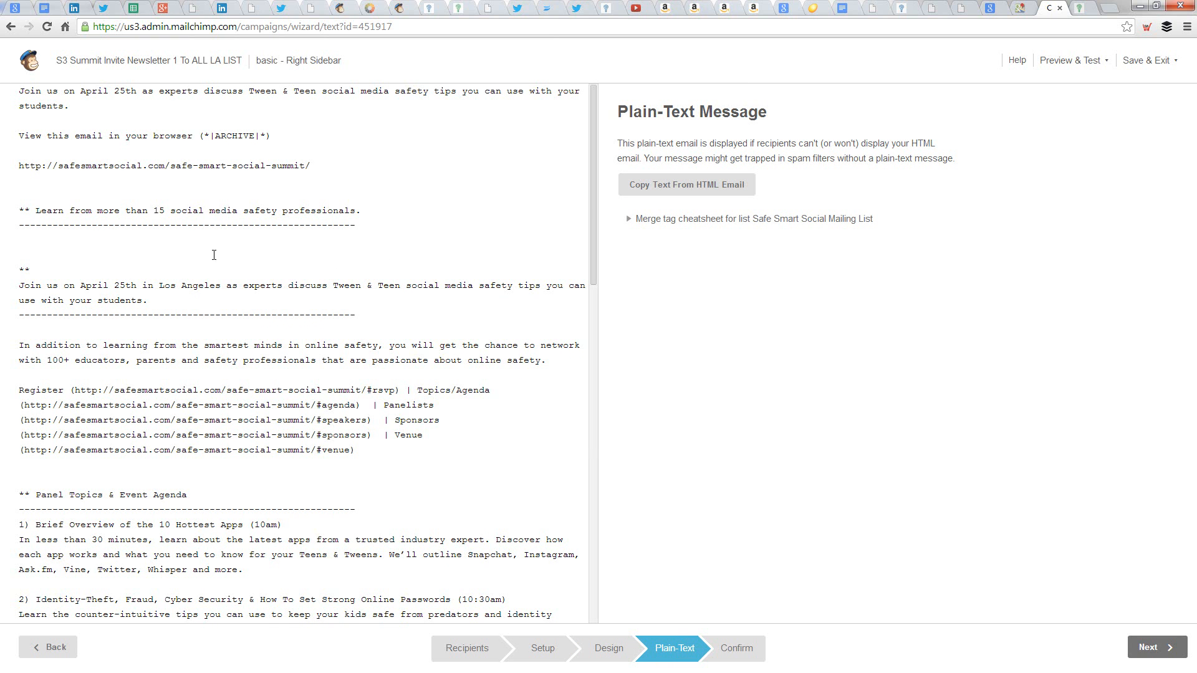
Regenerate the plain-text message from the HTML email and continue to the Confirm stage.
click(697, 192)
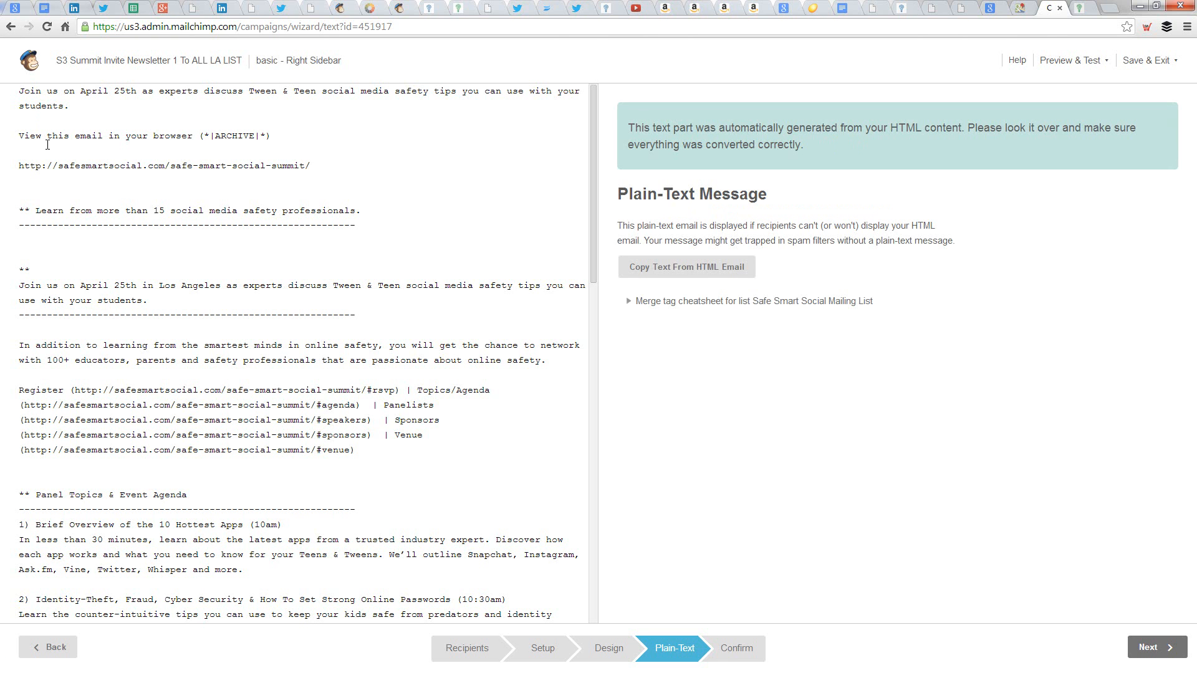
drag(597, 220, 584, 132)
click(1143, 643)
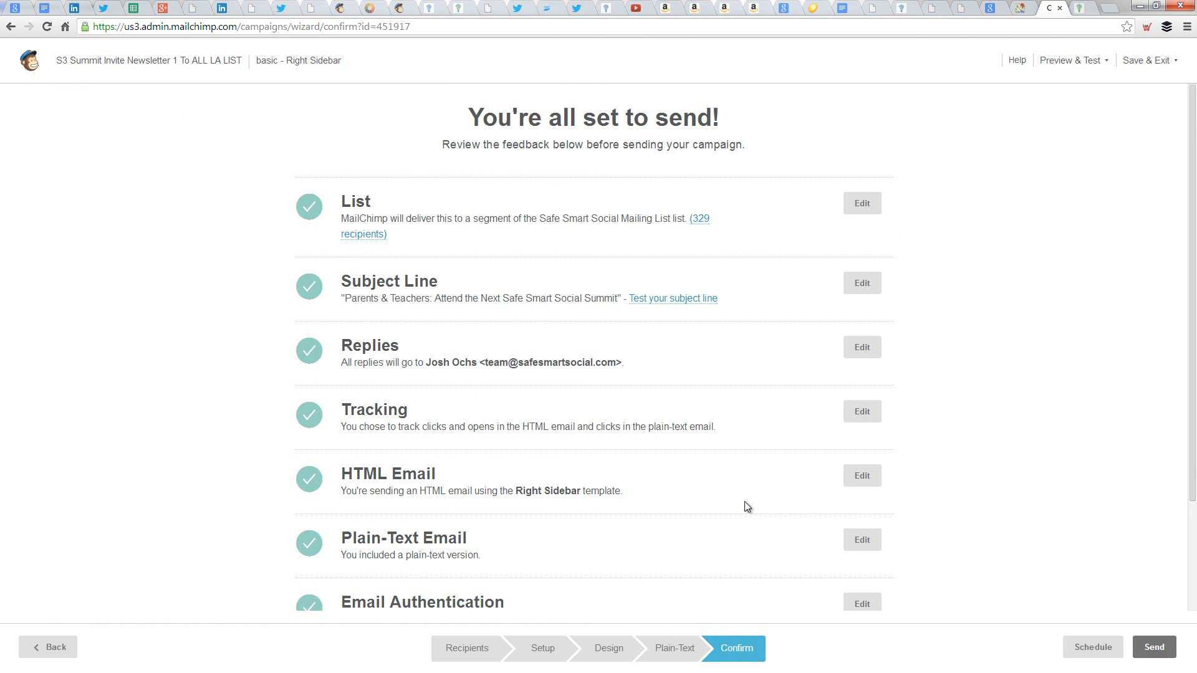
Review the pre-send checklist from the list and subject line through to MonkeyRewards.
scroll(744, 502, down, 1)
scroll(744, 502, down, 1)
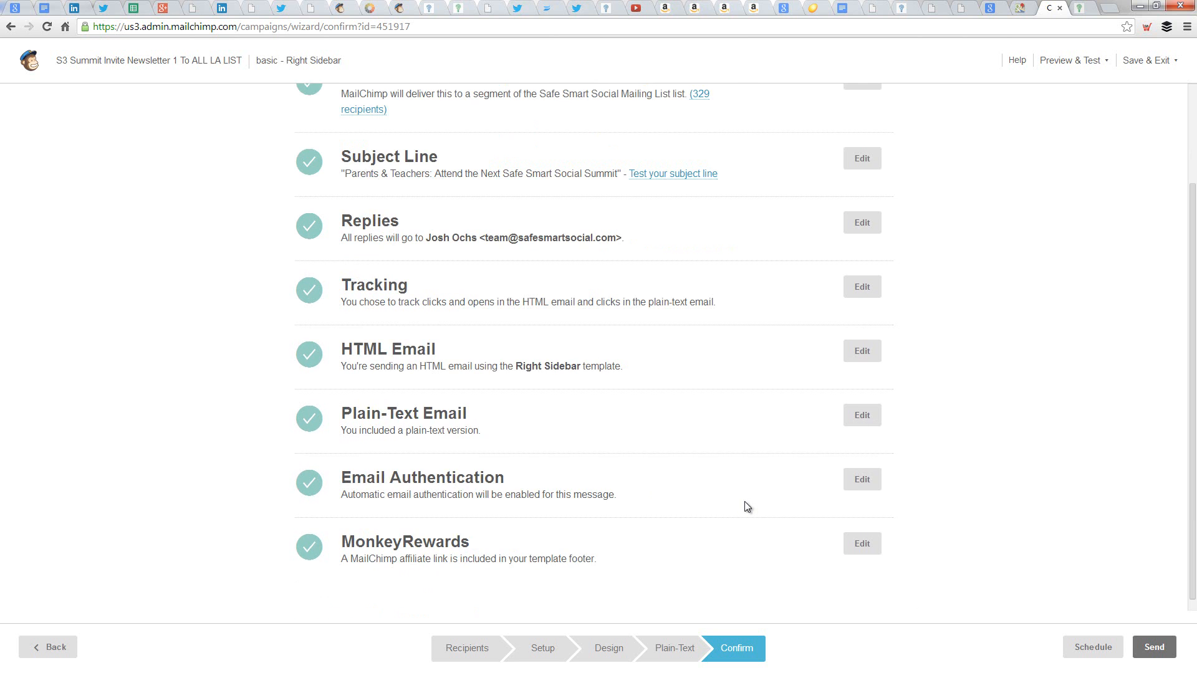
scroll(747, 507, up, 1)
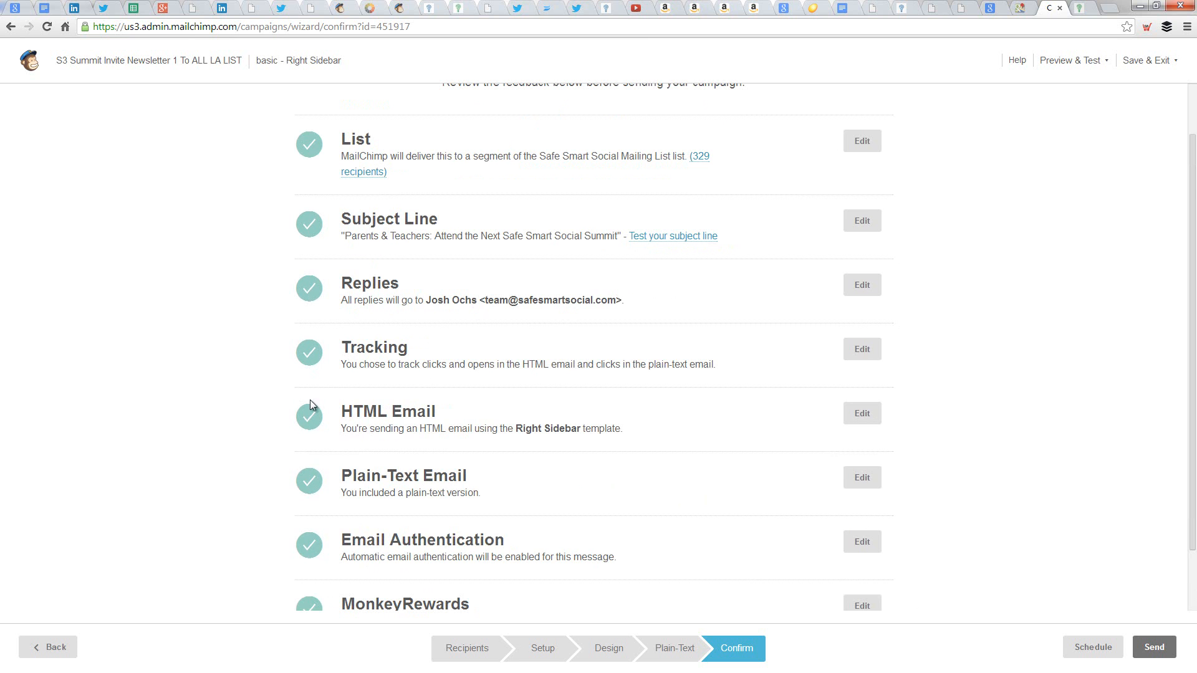
scroll(493, 406, down, 1)
scroll(493, 406, up, 2)
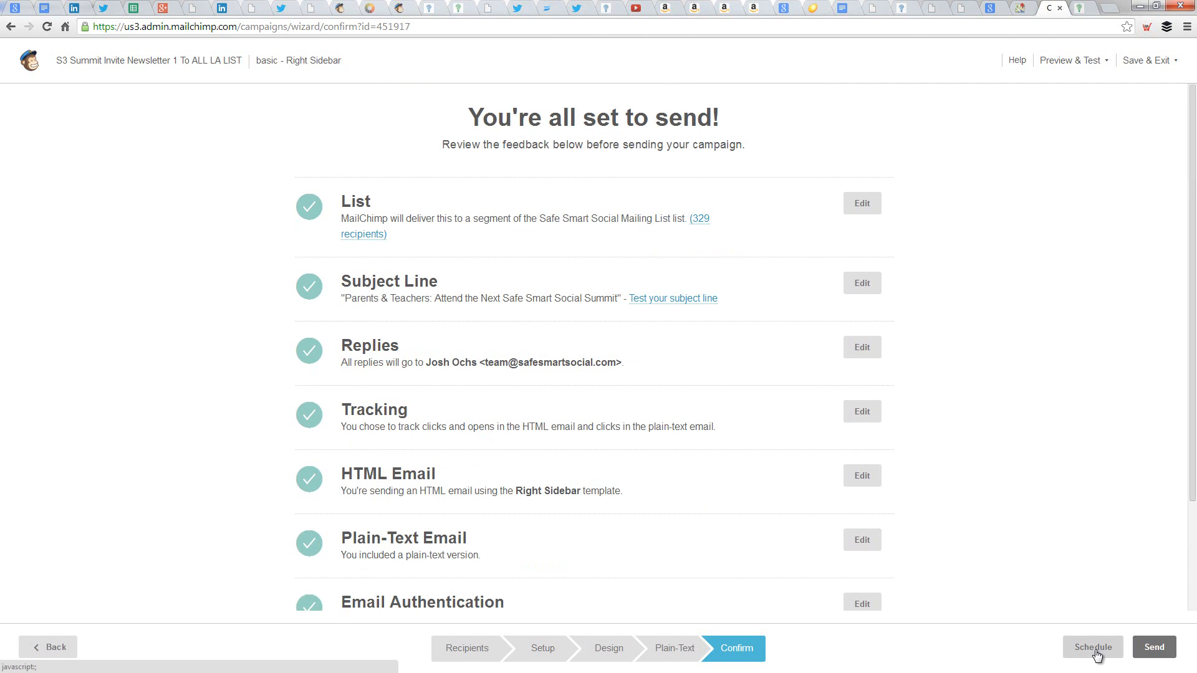
Send the campaign immediately to the Safe Smart Social Mailing List segment after checking the subscriber count.
click(1155, 648)
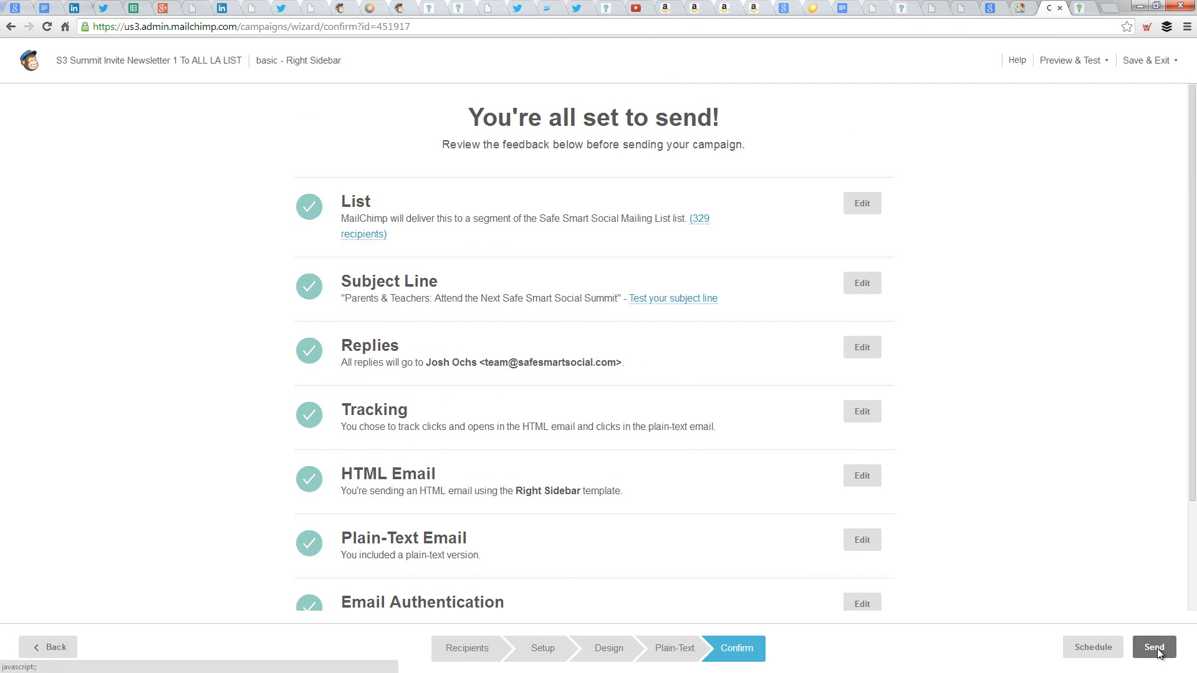
drag(565, 421, 658, 420)
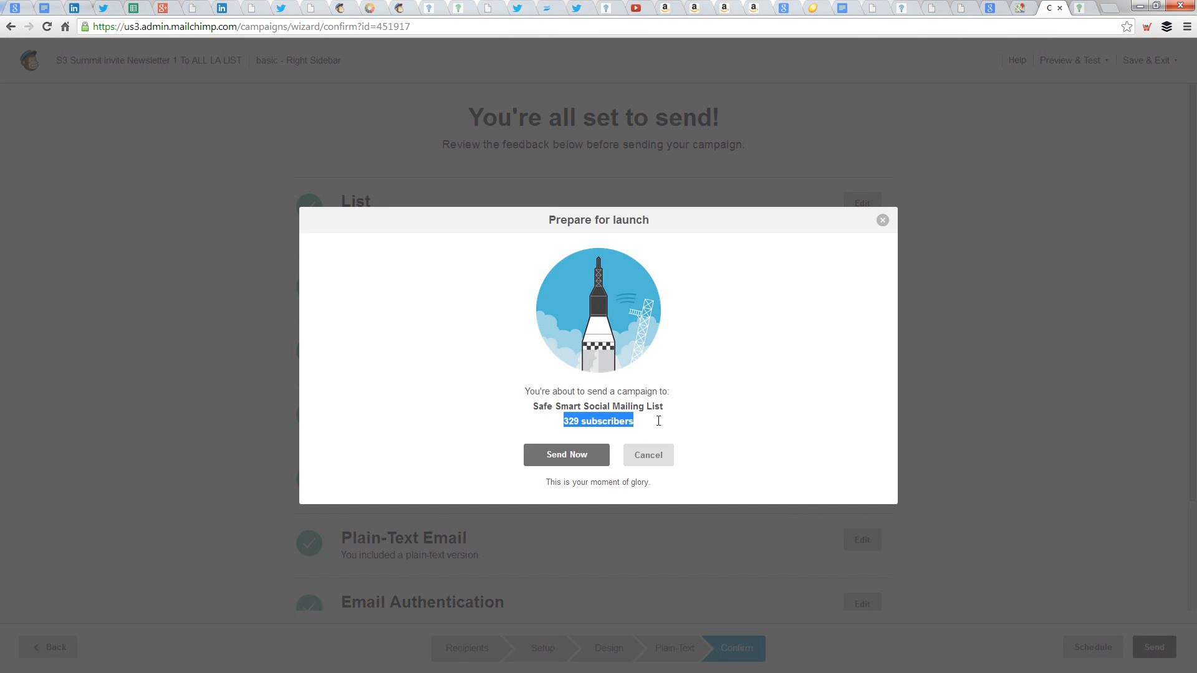
click(562, 455)
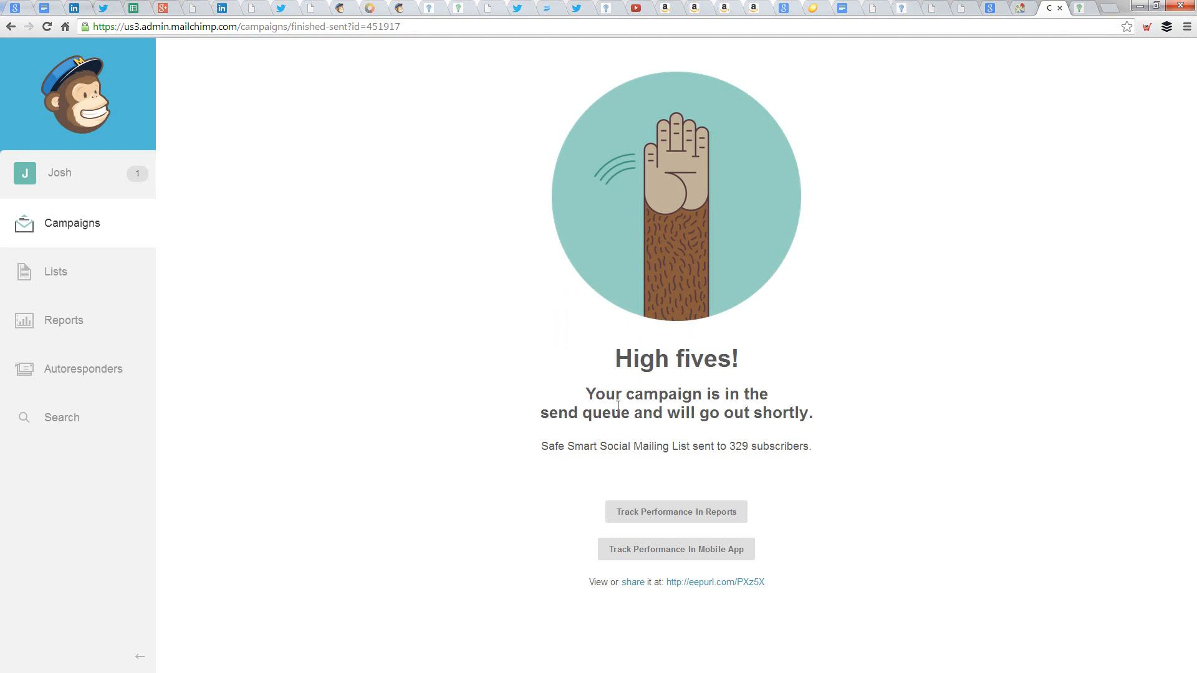
drag(588, 390, 829, 409)
click(833, 417)
Open the report of the First 150 Schools Test campaign and examine its rates, 24-hour performance and top links.
click(64, 323)
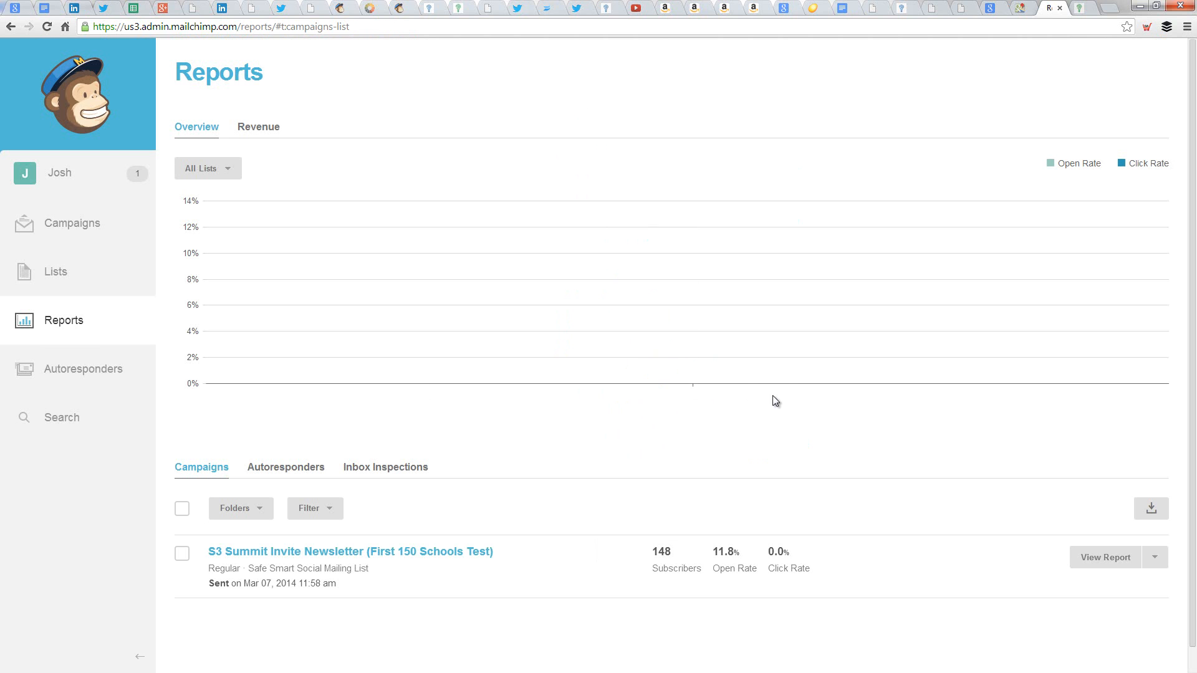
click(1104, 560)
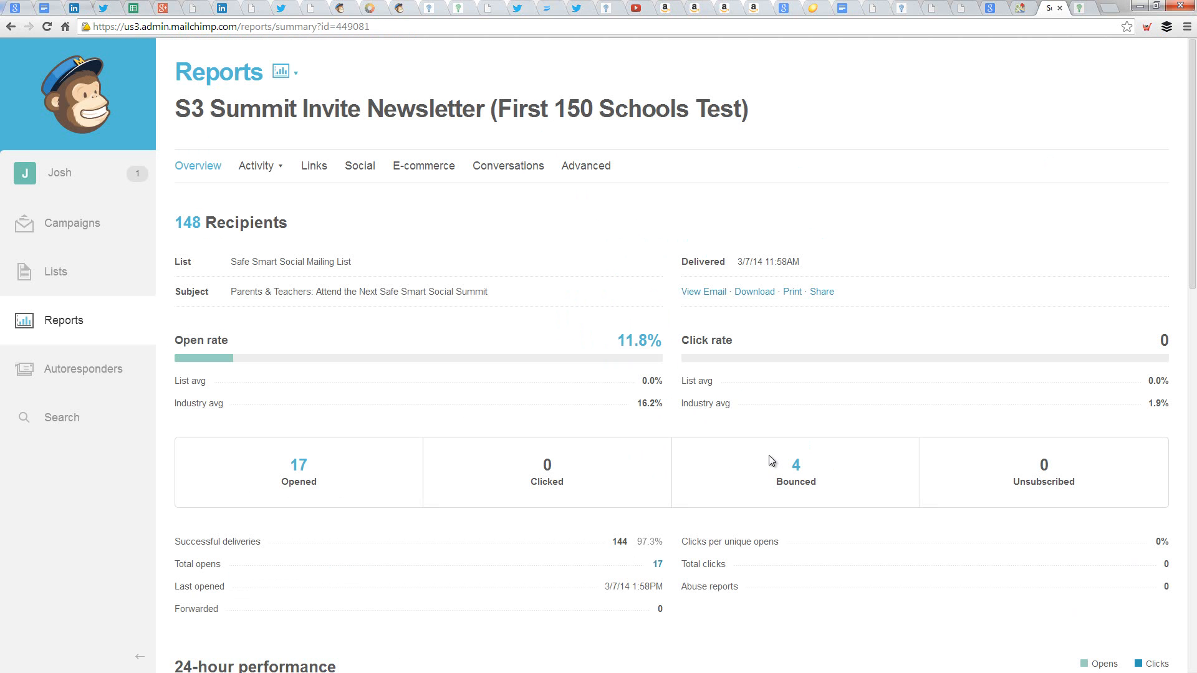
scroll(769, 455, down, 5)
scroll(769, 455, down, 5)
scroll(768, 460, up, 2)
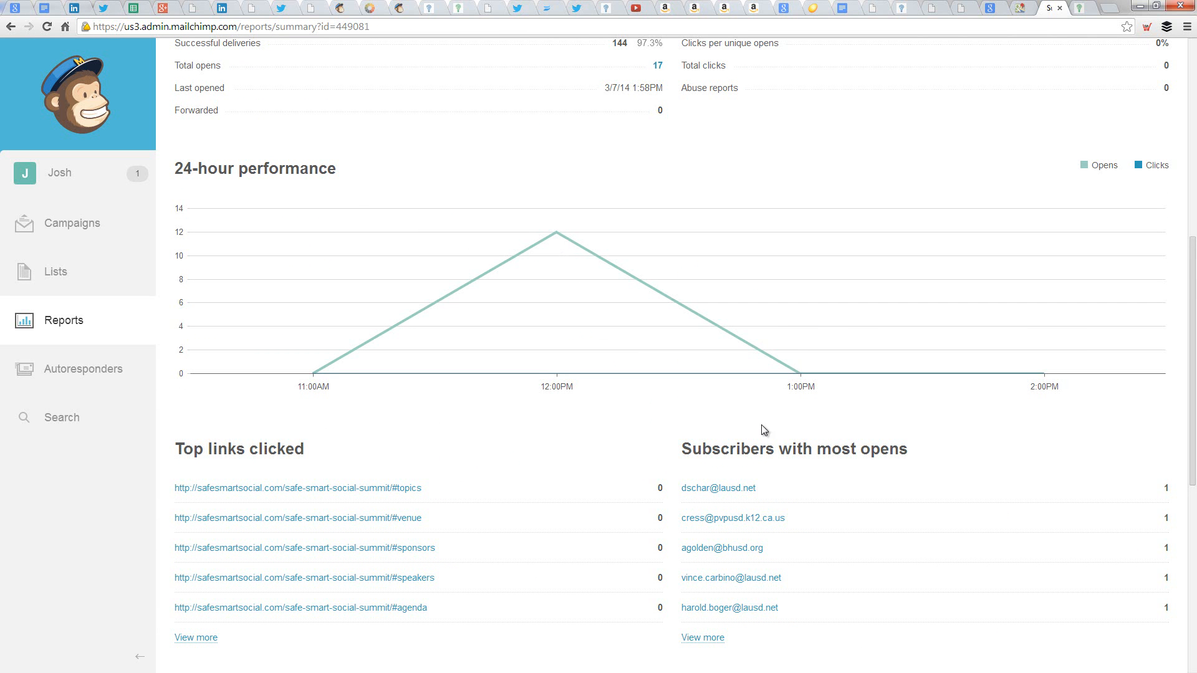
Look over the rest of the First 150 Schools Test report and return to the campaign list.
scroll(738, 497, down, 2)
scroll(534, 475, up, 10)
click(62, 228)
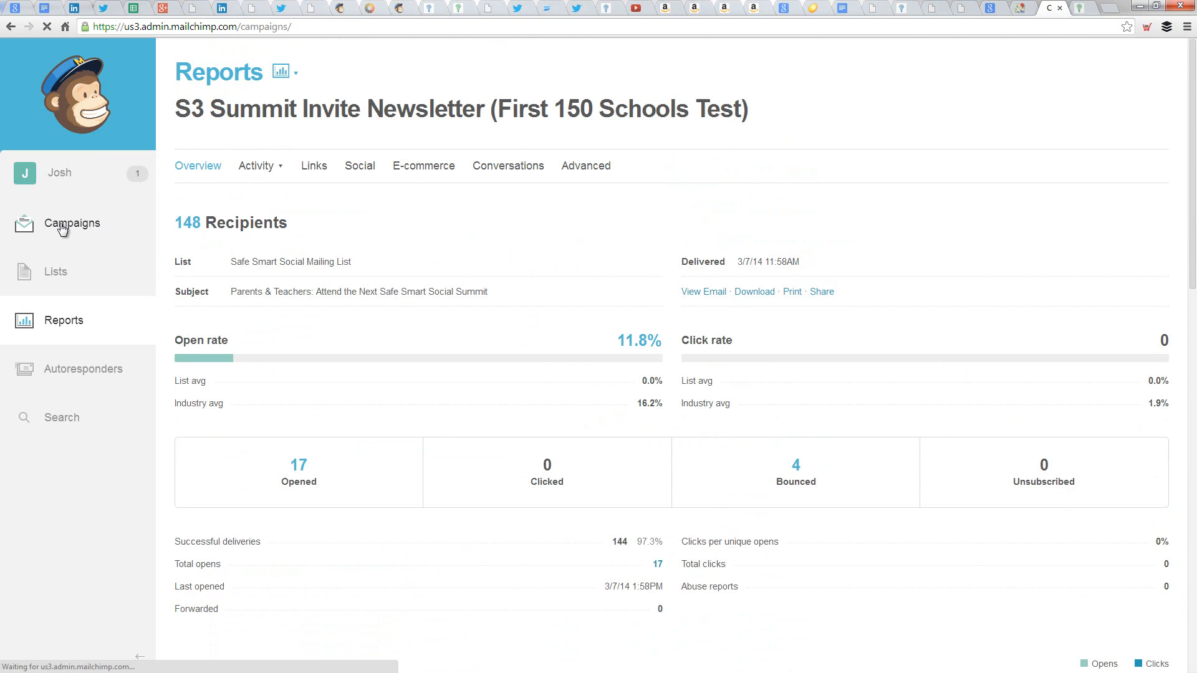
Switch to the Safe Smart & Social website and look over the April 25th summit page.
click(1079, 13)
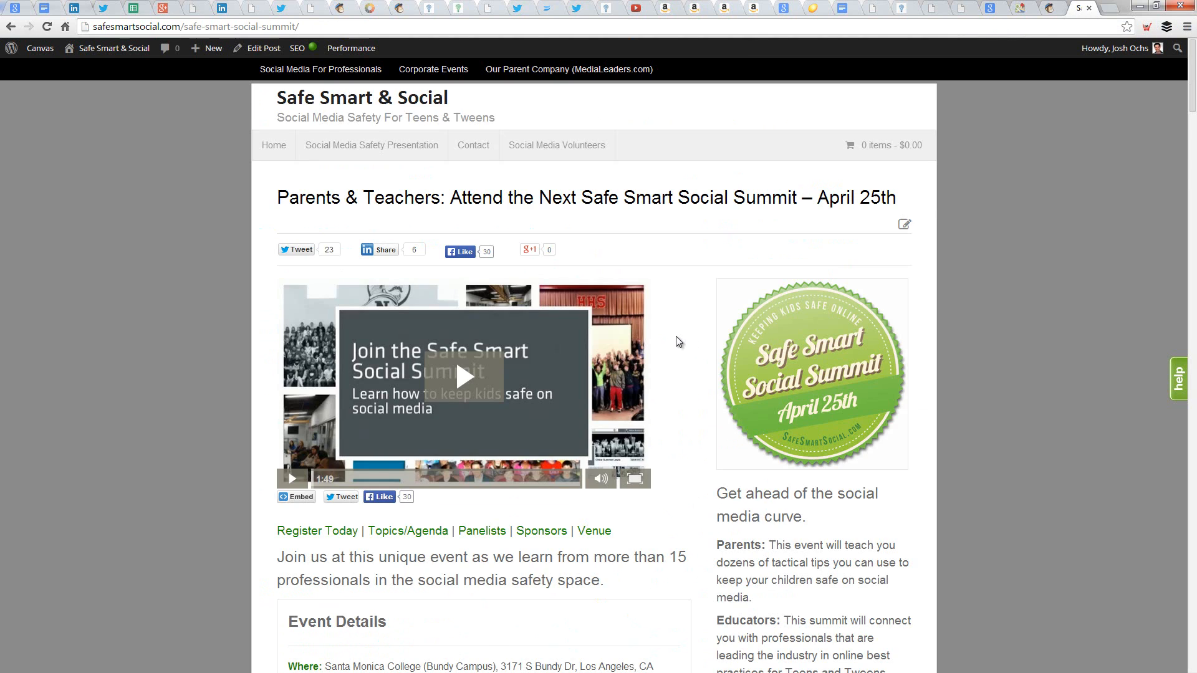
scroll(675, 336, down, 10)
scroll(676, 336, up, 10)
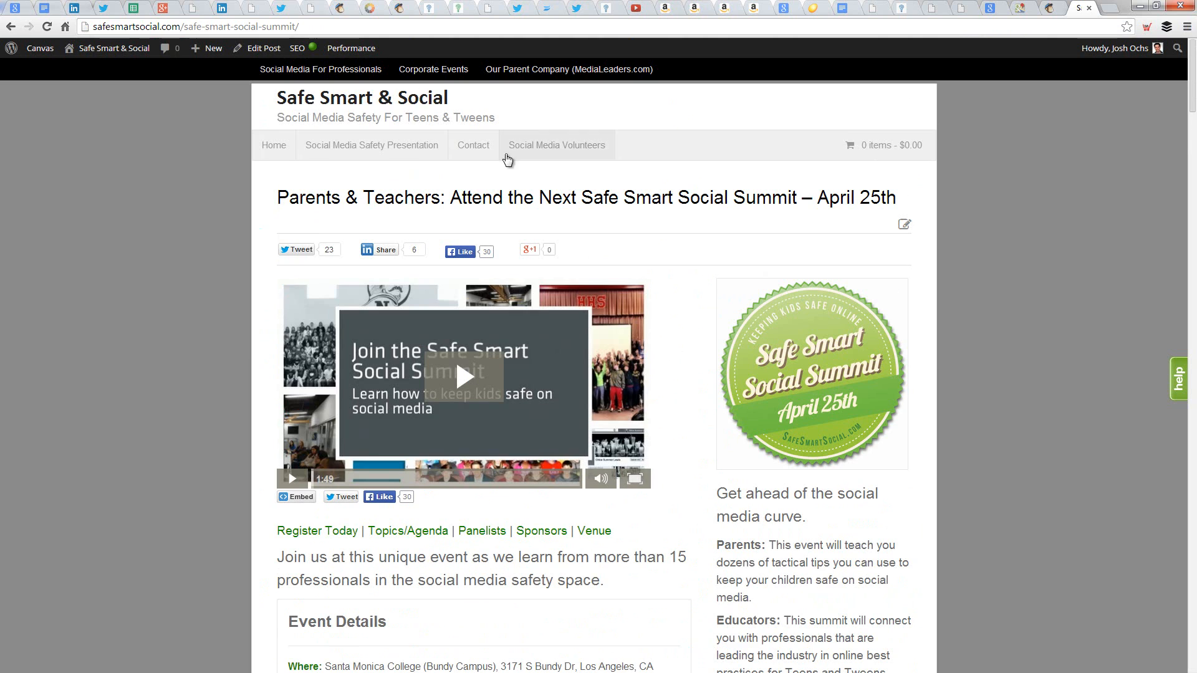
Open the Safe Smart & Social home page and examine the sign-up form for the 7 best online safety resources.
click(372, 97)
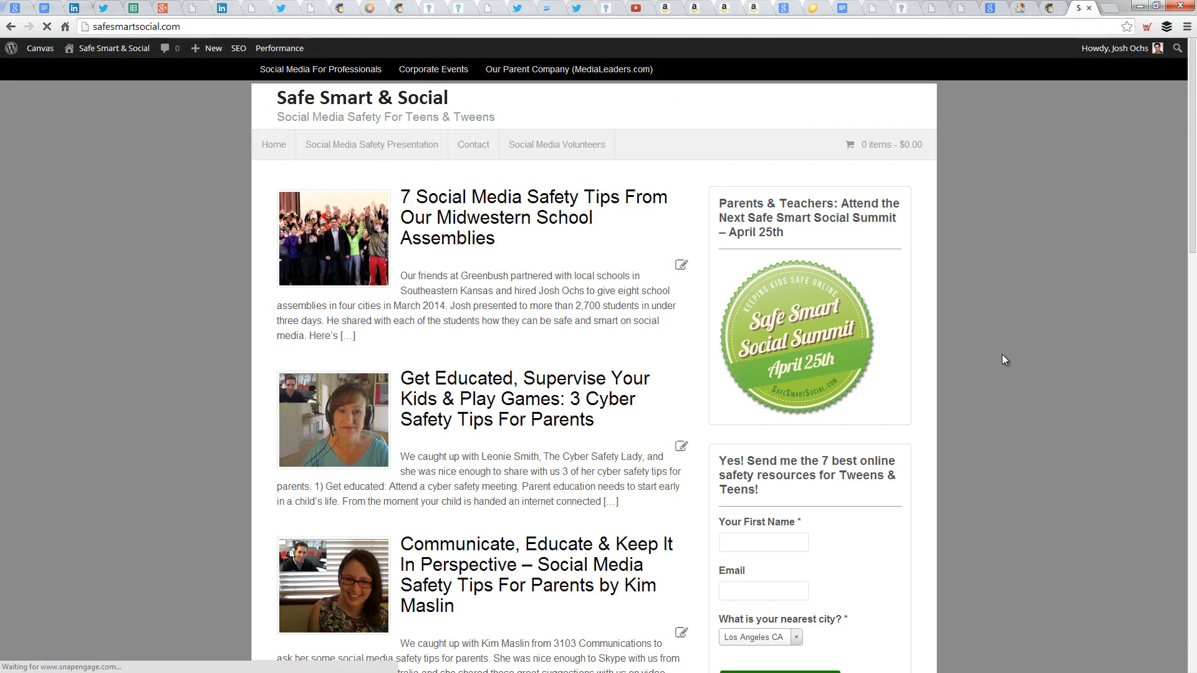
scroll(1002, 354, down, 4)
drag(719, 211, 801, 240)
click(801, 241)
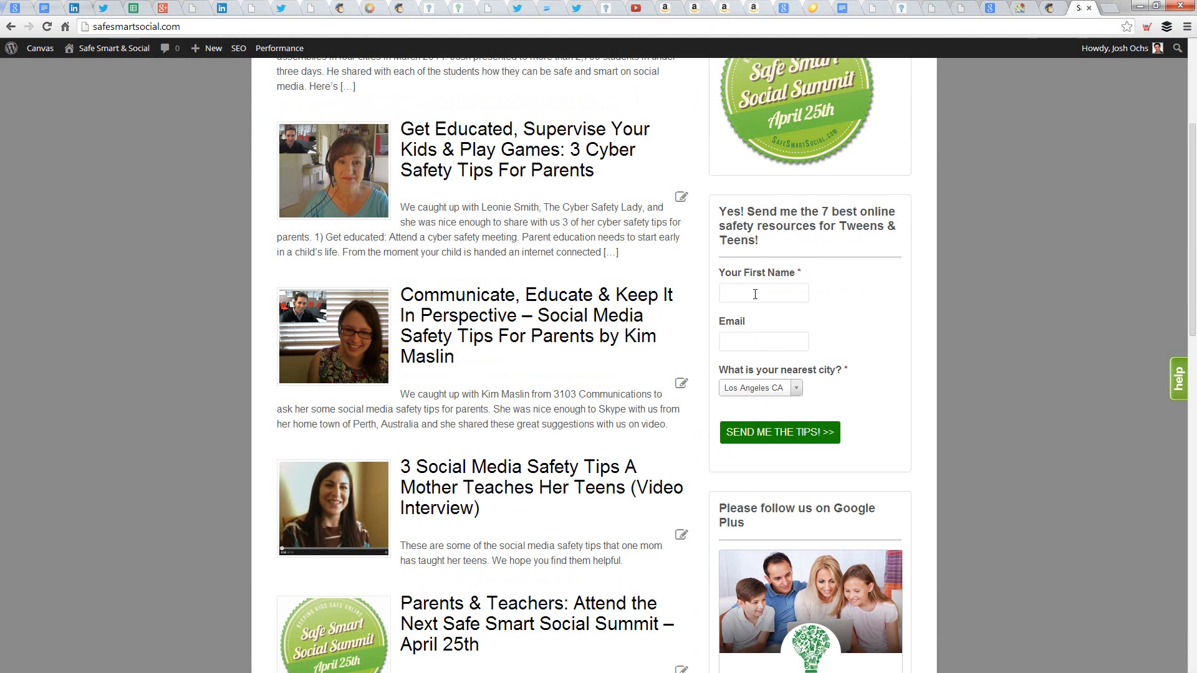
Return to MailChimp and check the mailing list's subscriber count and the options for the sent ALL LA LIST campaign.
click(1051, 8)
click(57, 272)
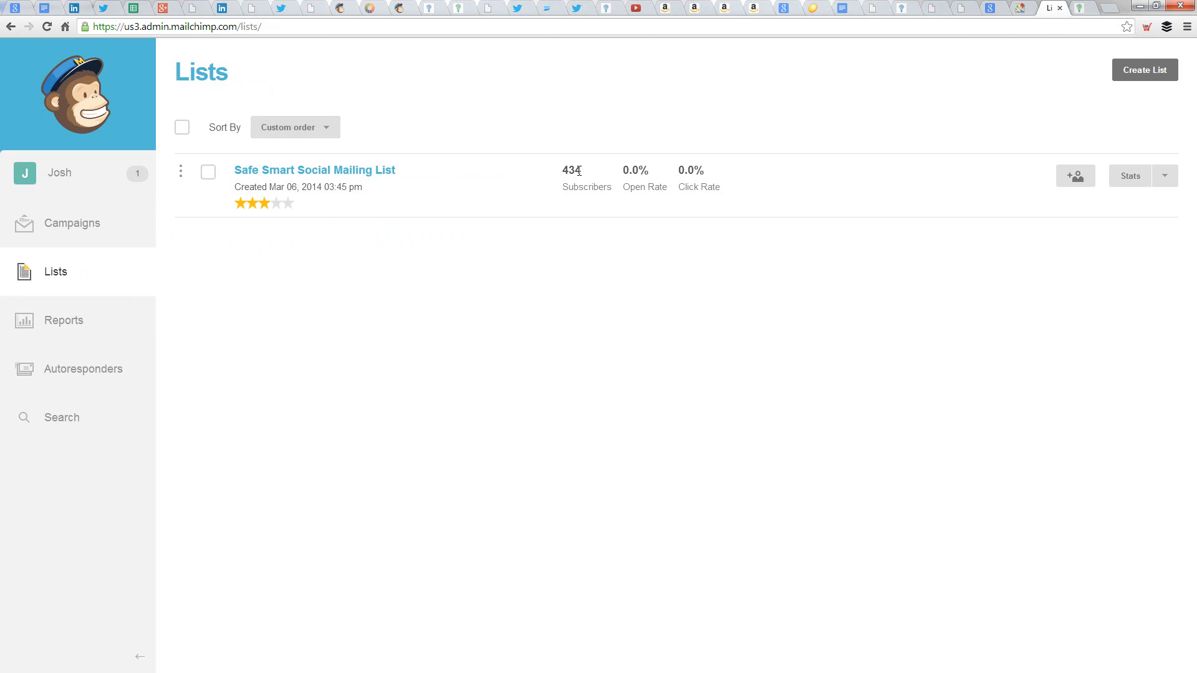
click(67, 225)
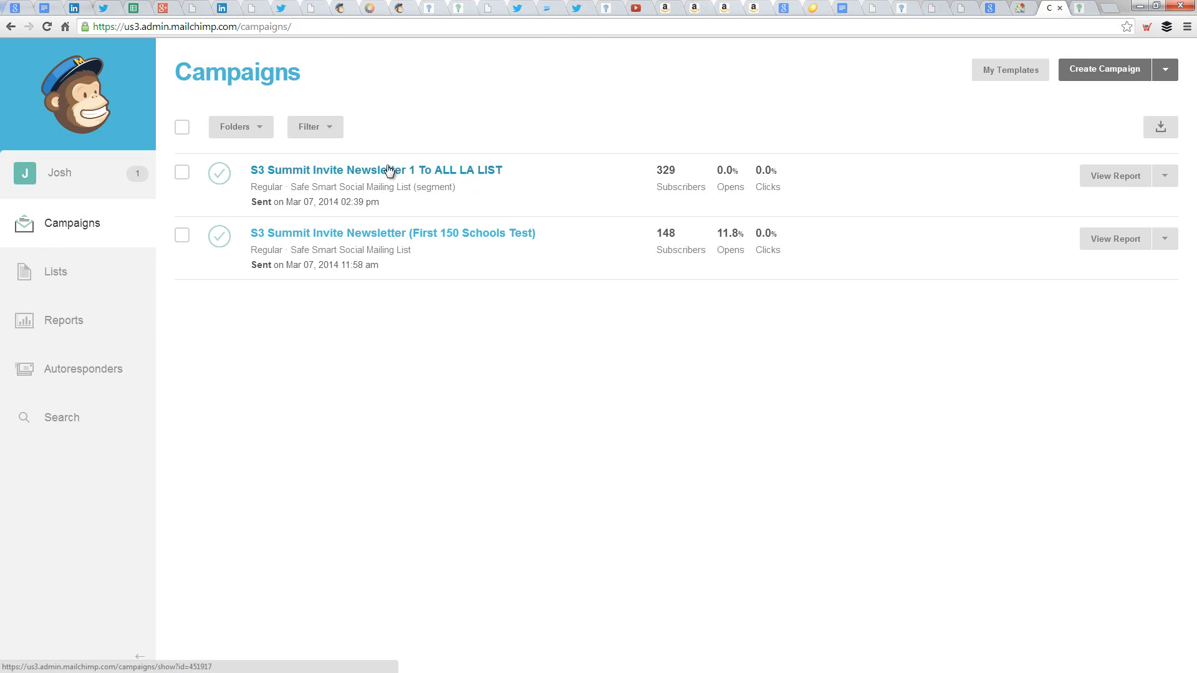
click(1165, 177)
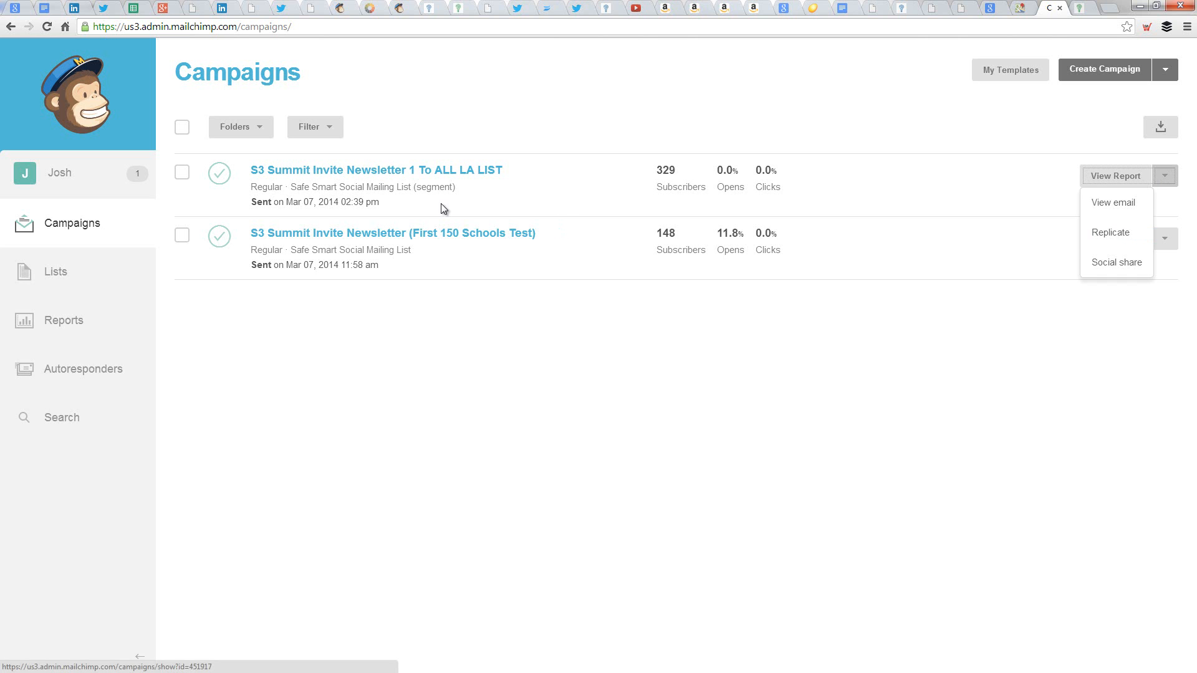
click(446, 303)
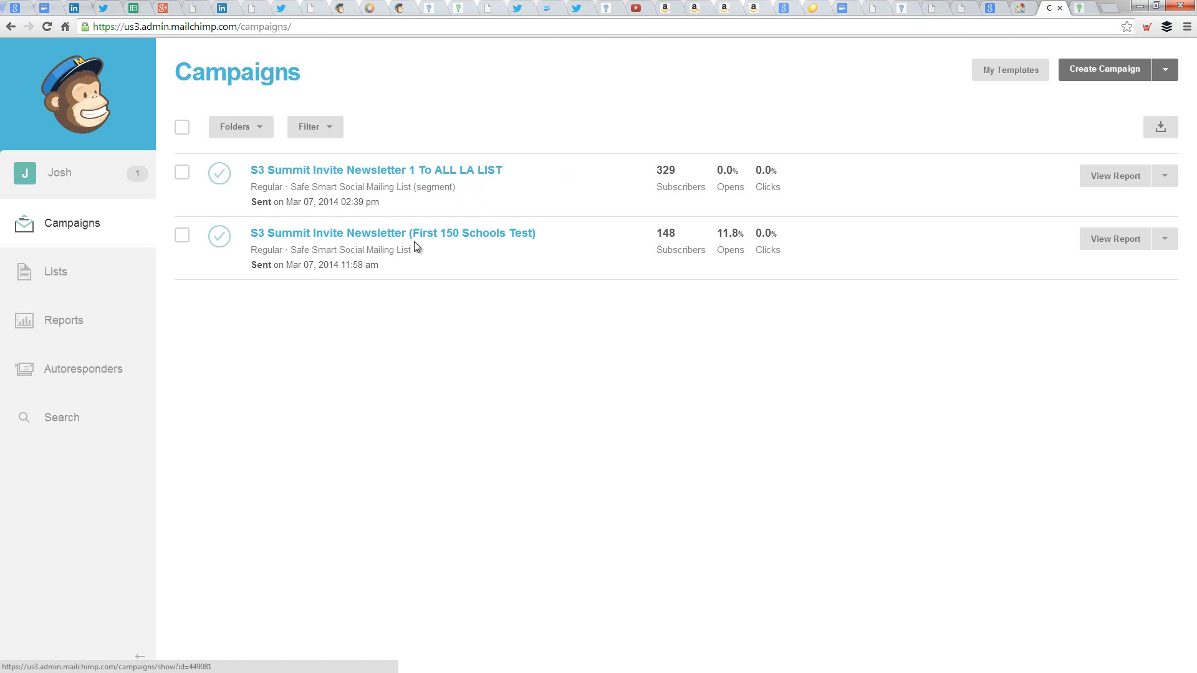
View the report of the S3 Summit Invite Newsletter 1 To ALL LA LIST campaign and check its open rate in the campaign list.
click(1093, 179)
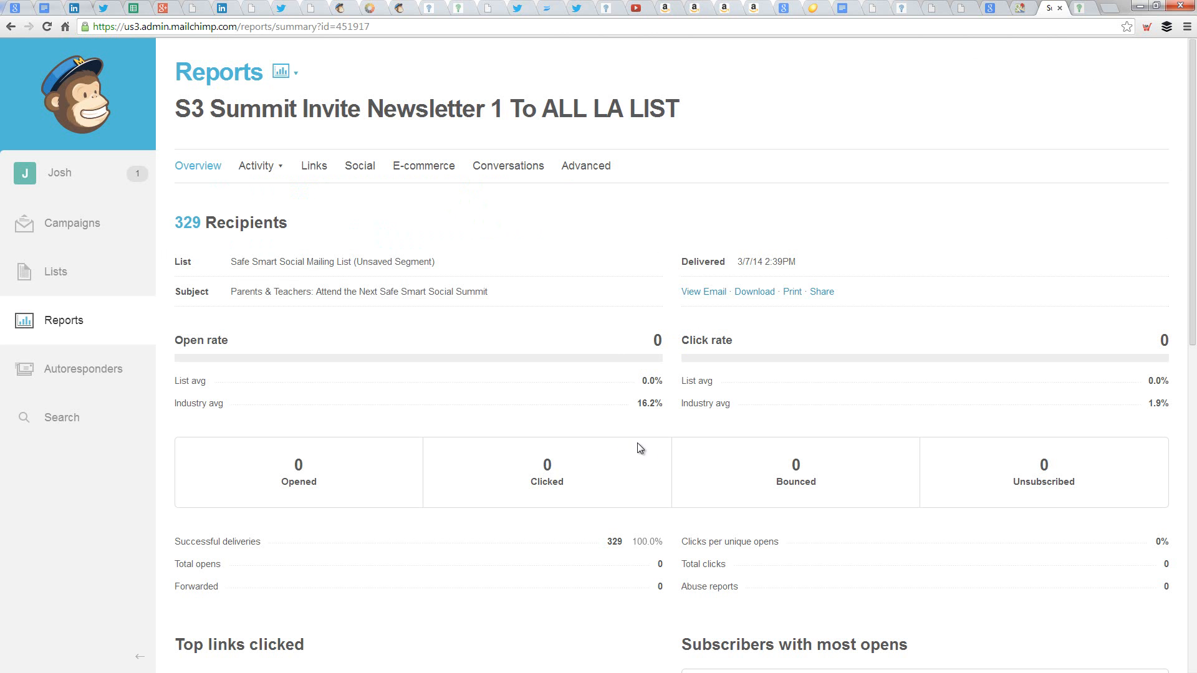
click(76, 232)
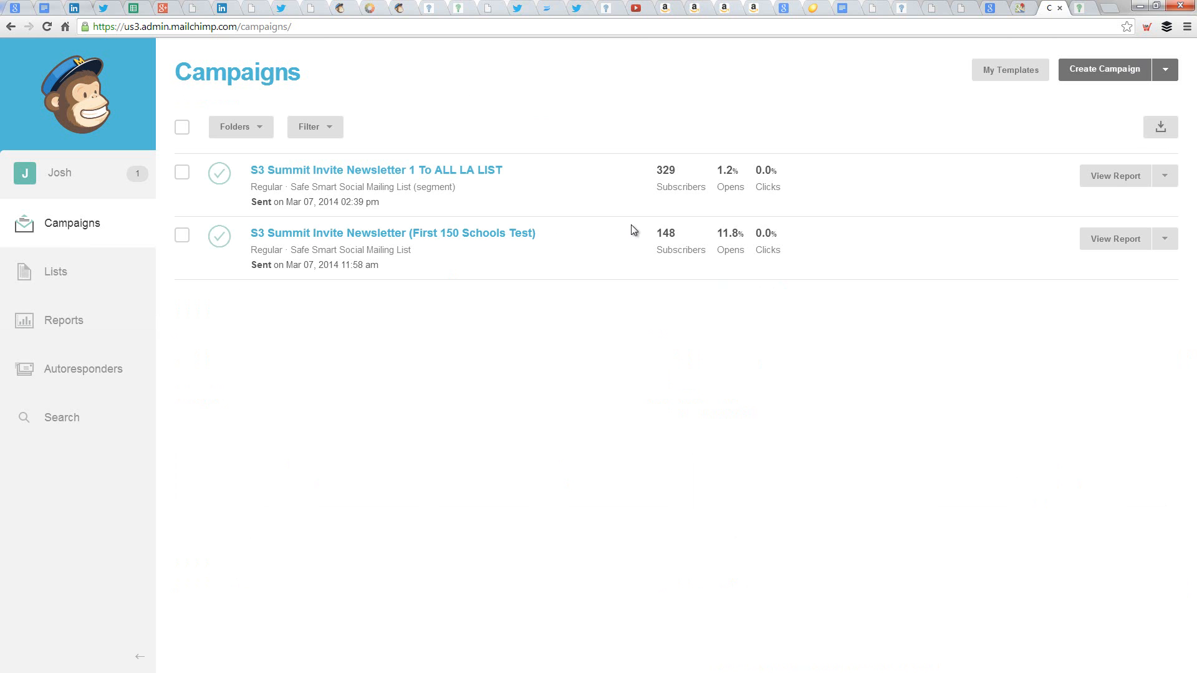
mouse_move(732, 187)
Open medialeaders.com in a new browser tab and look over the summit promotions on its home page.
click(1111, 8)
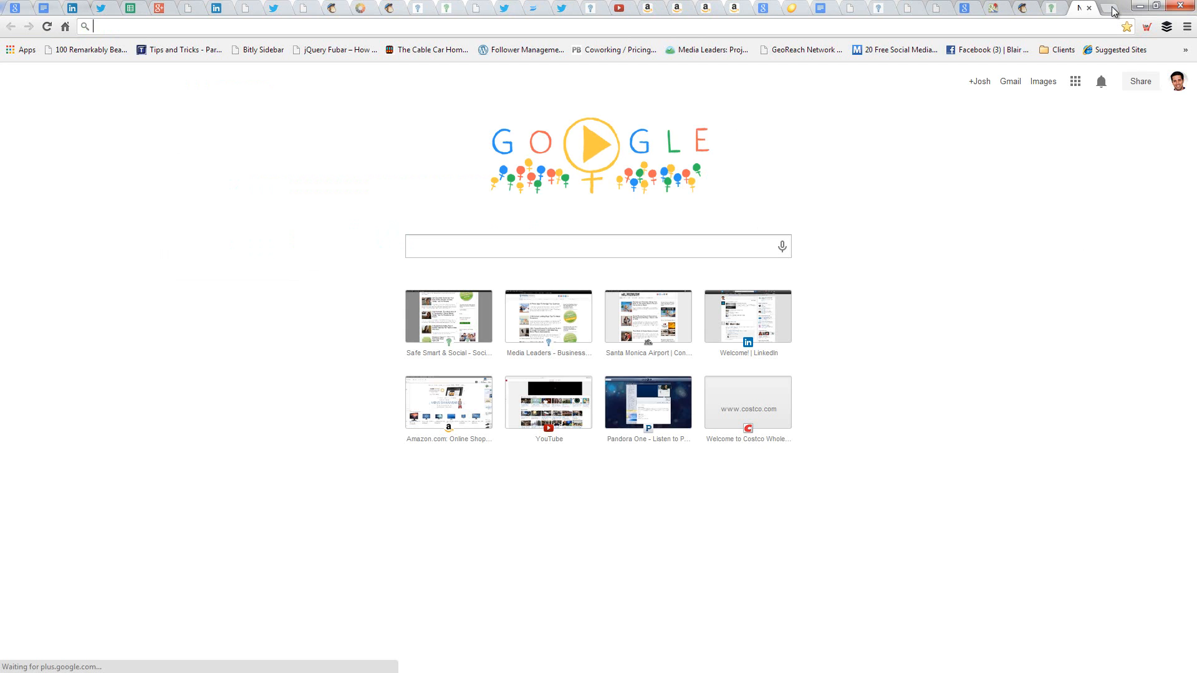
text(medialeaders.com)
key(Return)
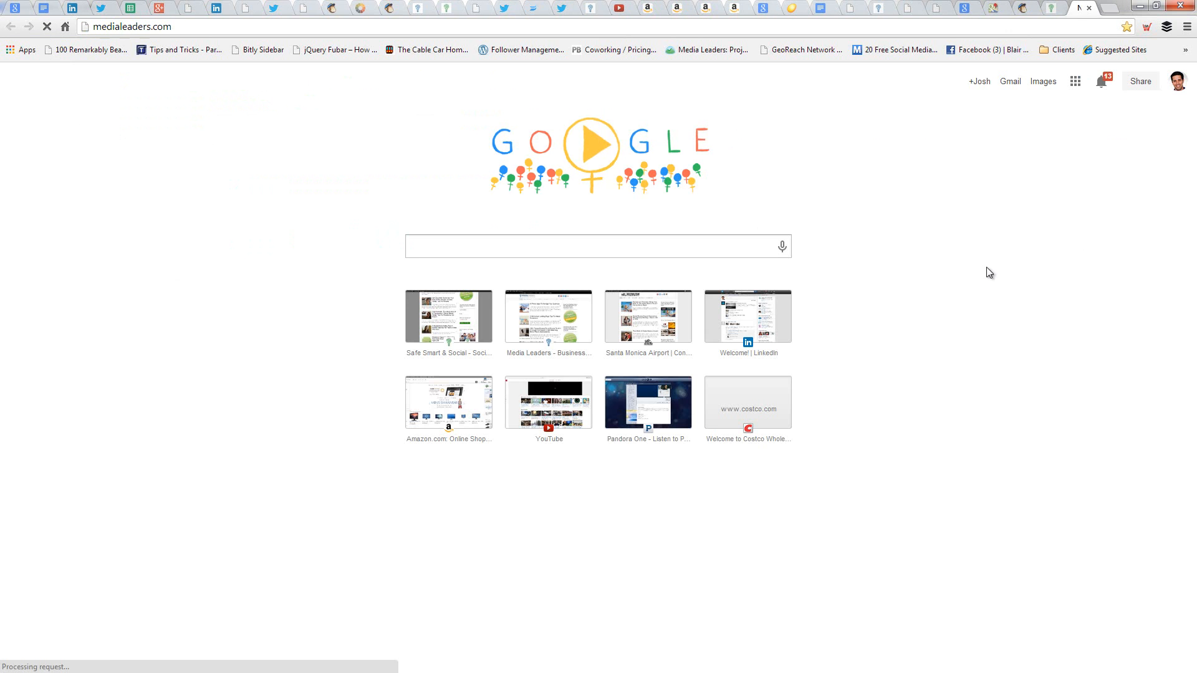
scroll(843, 514, down, 2)
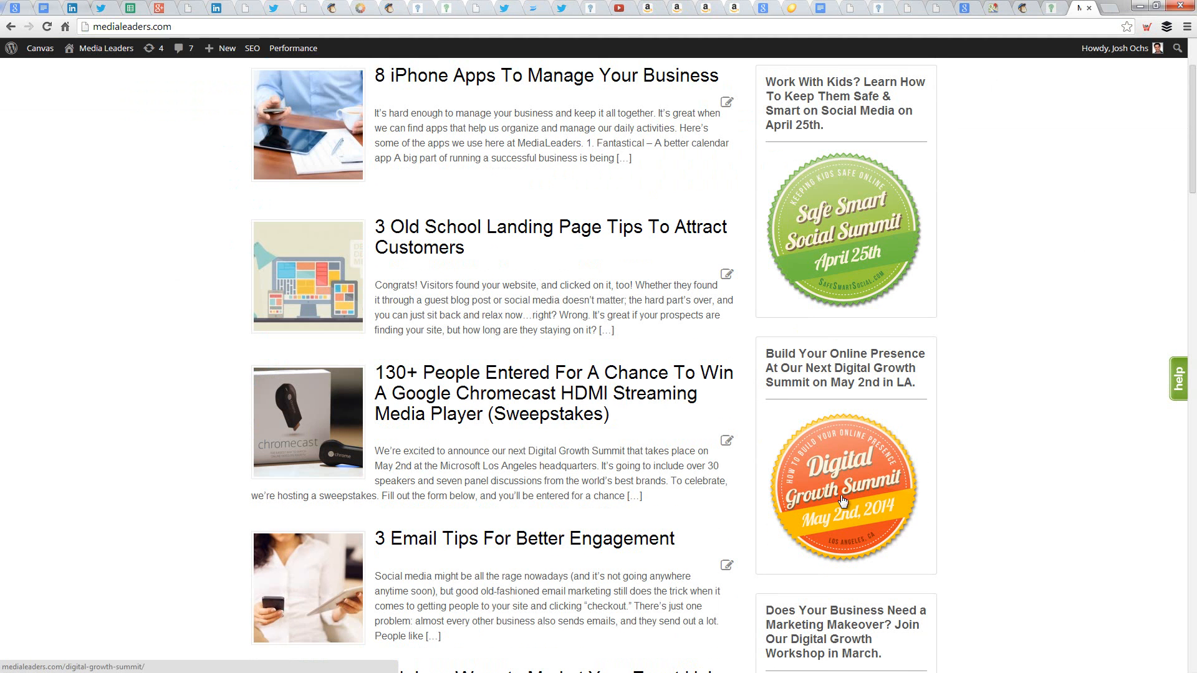
Examine the sign-up form offering the free instant video replay on the Media Leaders home page.
scroll(851, 499, down, 10)
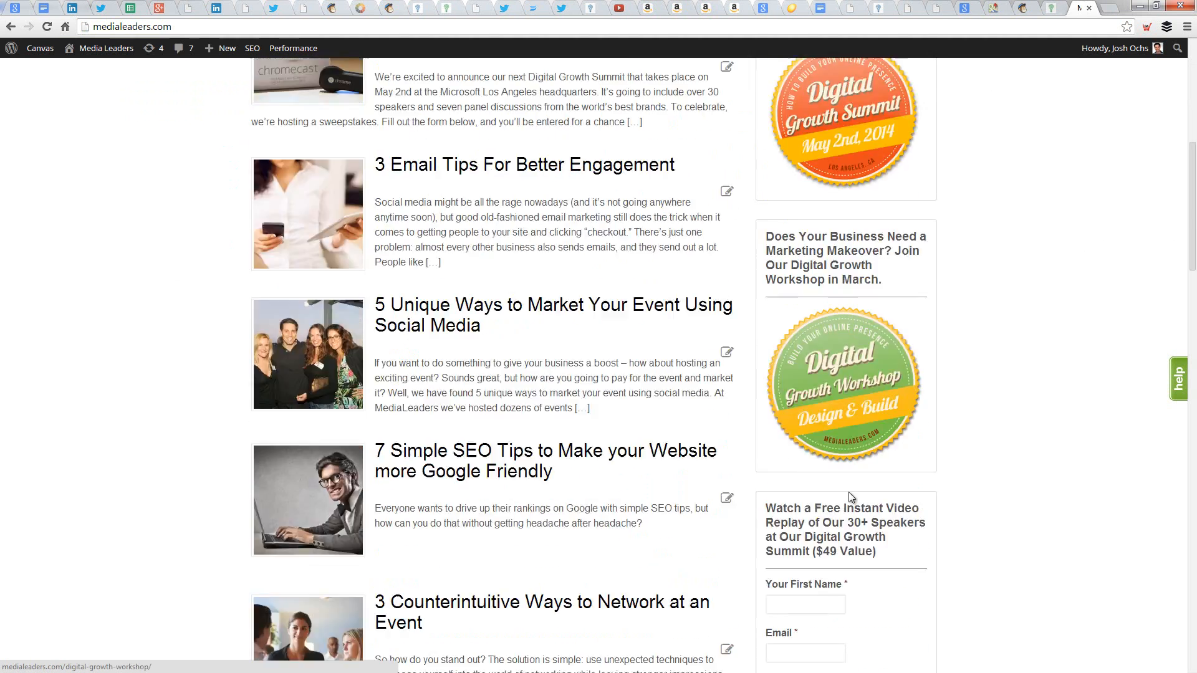
drag(766, 260, 909, 306)
click(910, 308)
mouse_move(766, 262)
mouse_down()
mouse_move(909, 310)
mouse_move(765, 256)
mouse_up()
click(912, 315)
click(765, 256)
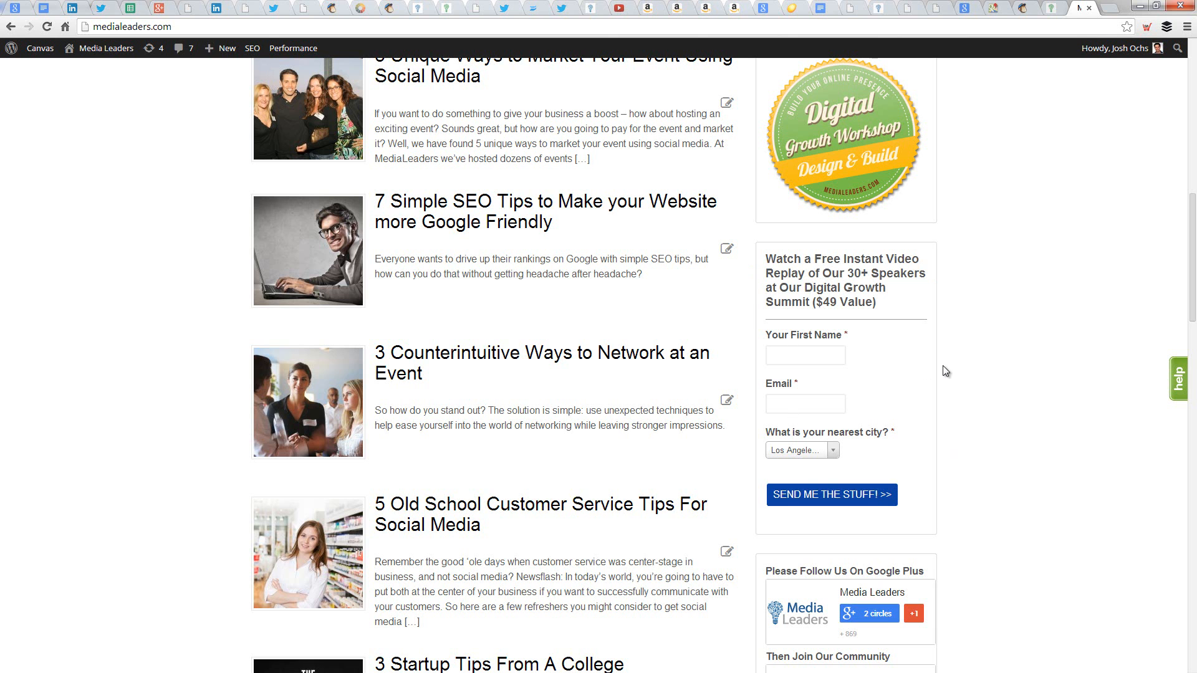
scroll(941, 368, up, 10)
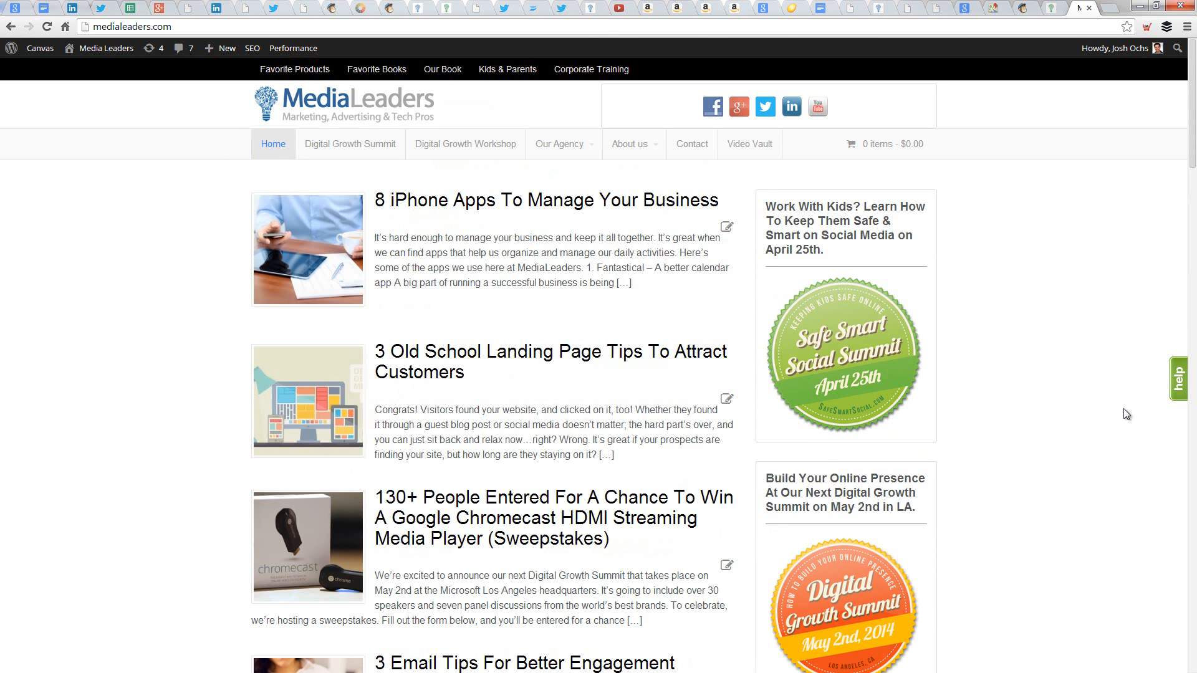